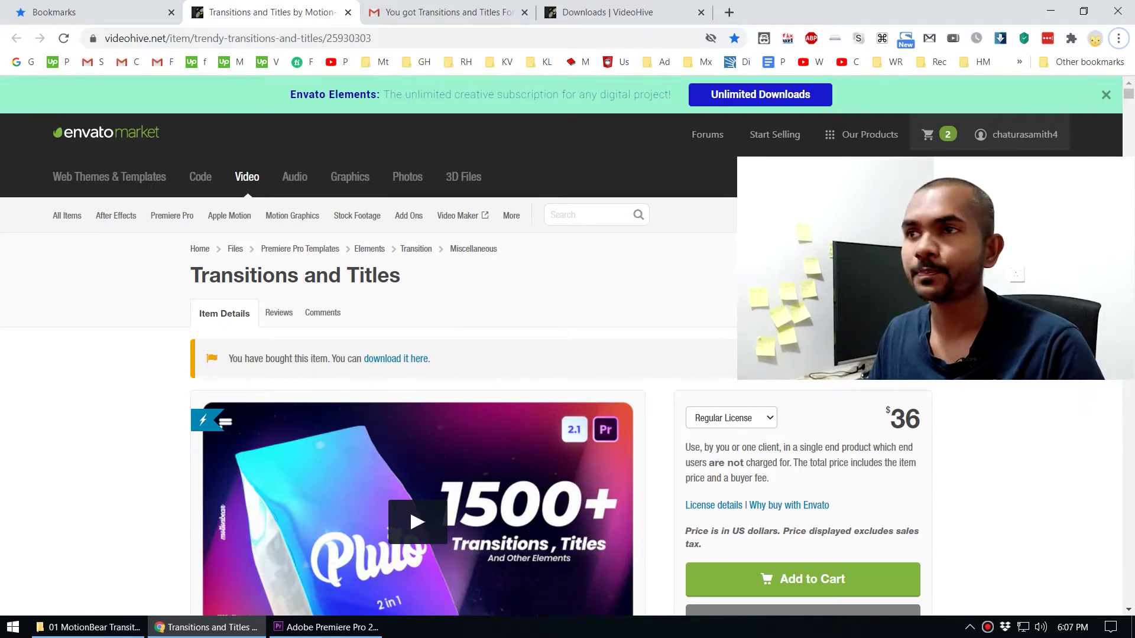
- Open the FREE DEMO PACK link from the Links section of the Transitions and Titles item page in a new tab
{"action": "left_click_drag", "start_coordinate": [1127, 96], "coordinate": [1127, 151]}
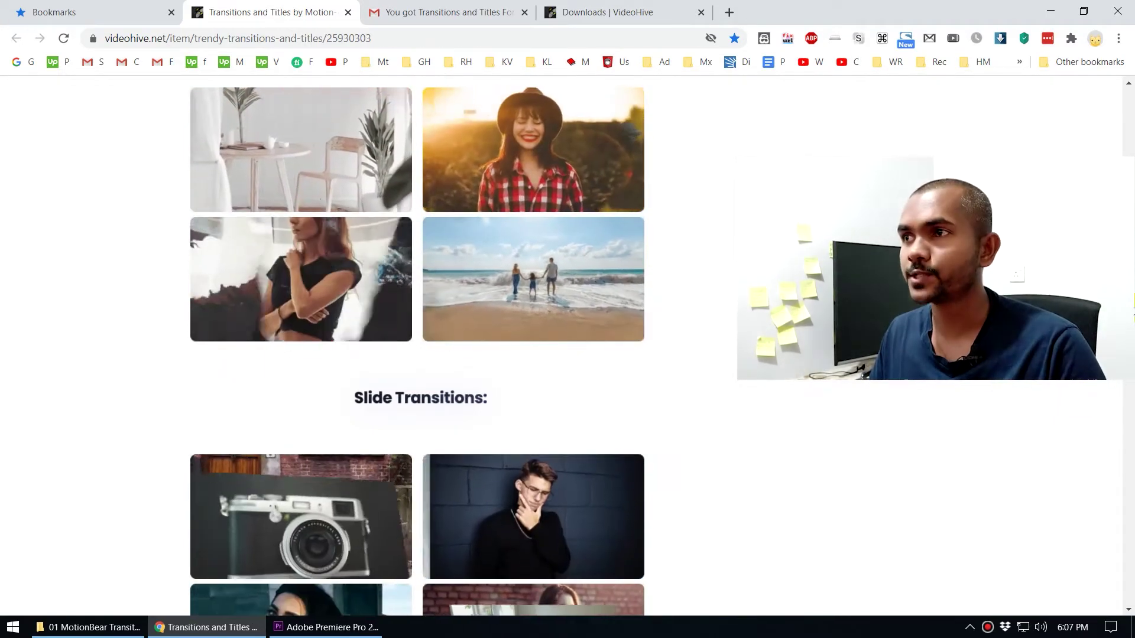
{"action": "left_click_drag", "start_coordinate": [1120, 373], "coordinate": [1065, 570]}
{"action": "scroll", "coordinate": [876, 438], "scroll_direction": "down", "scroll_amount": 10}
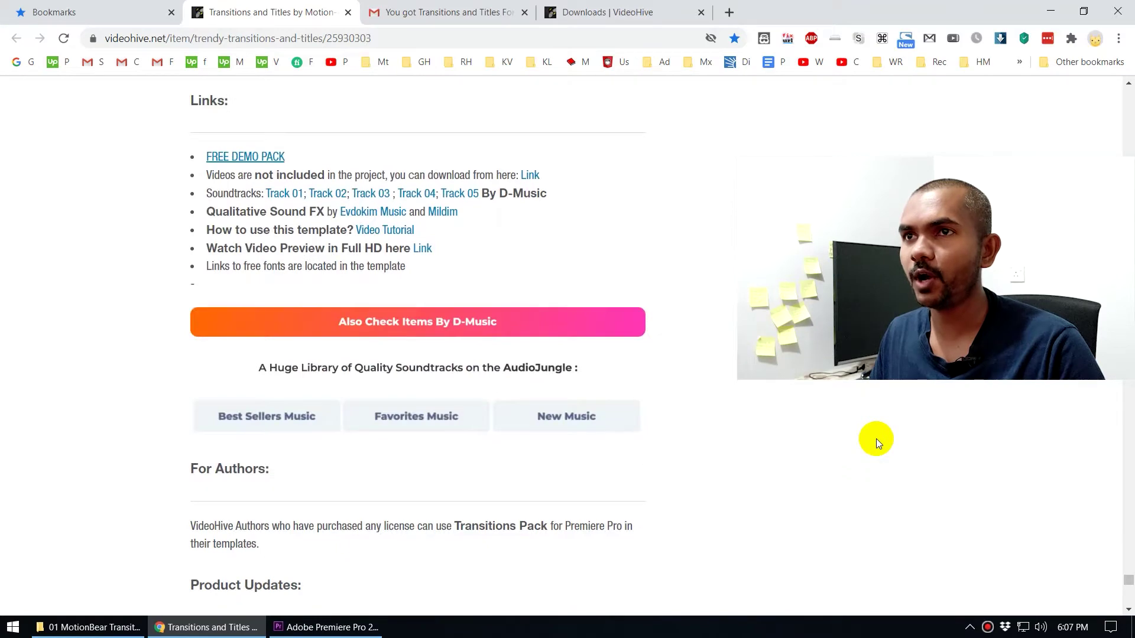
{"action": "scroll", "coordinate": [876, 438], "scroll_direction": "up", "scroll_amount": 4}
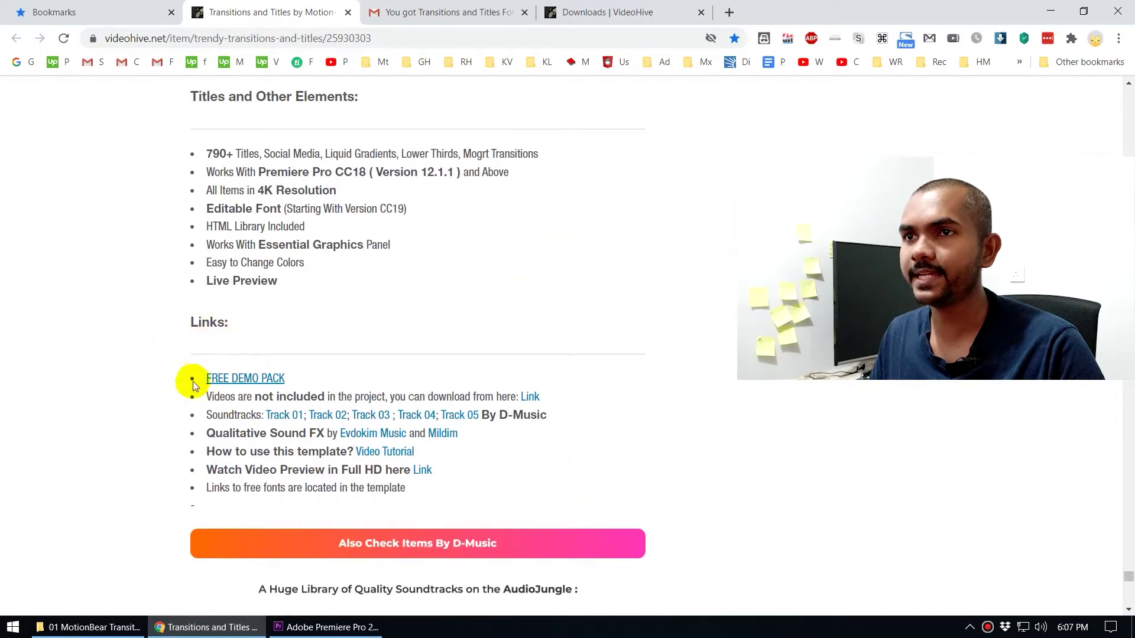
{"action": "right_click", "coordinate": [240, 379]}
{"action": "left_click", "coordinate": [300, 385]}
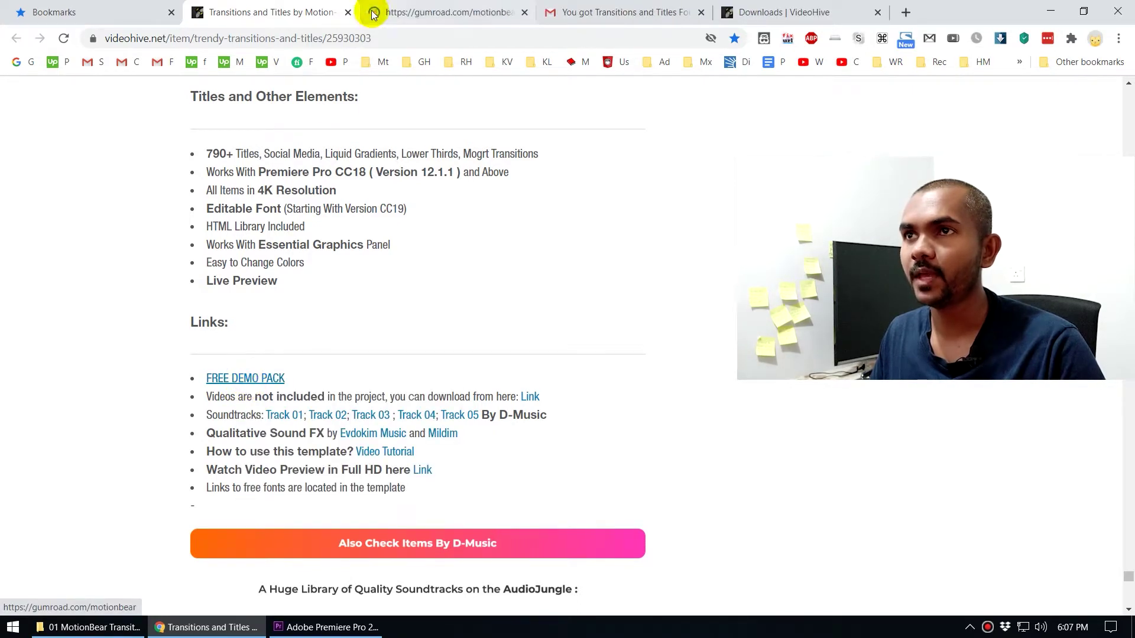
- Check the MotionBear Gumroad page with its e-mail field, and view the received Transitions and Titles demo download e-mail
{"action": "left_click", "coordinate": [473, 13]}
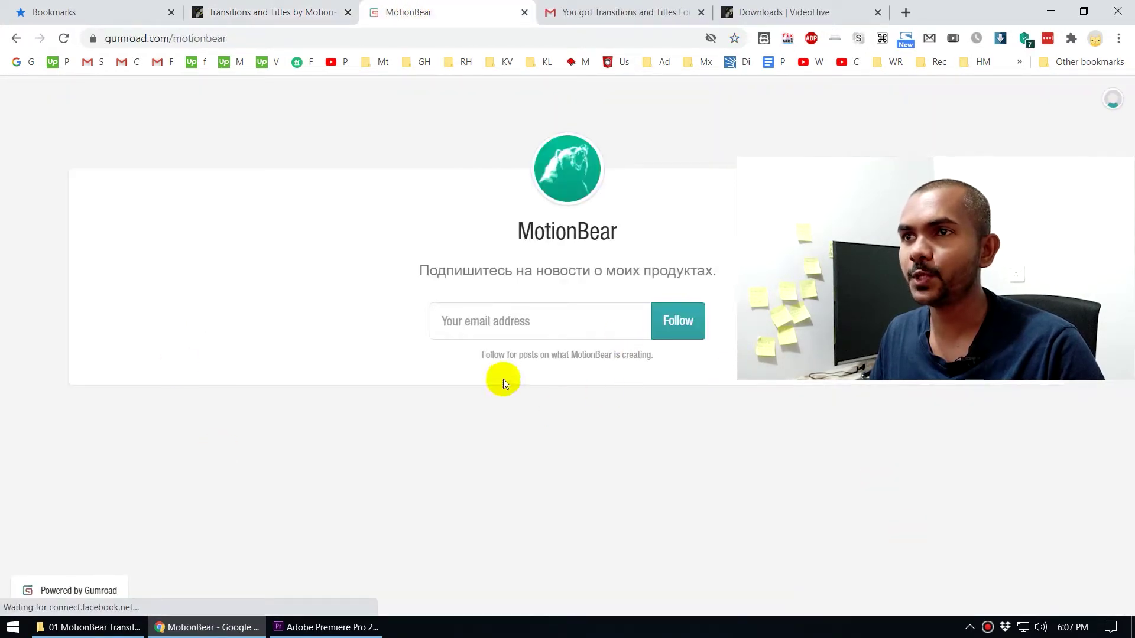
{"action": "left_click", "coordinate": [498, 323]}
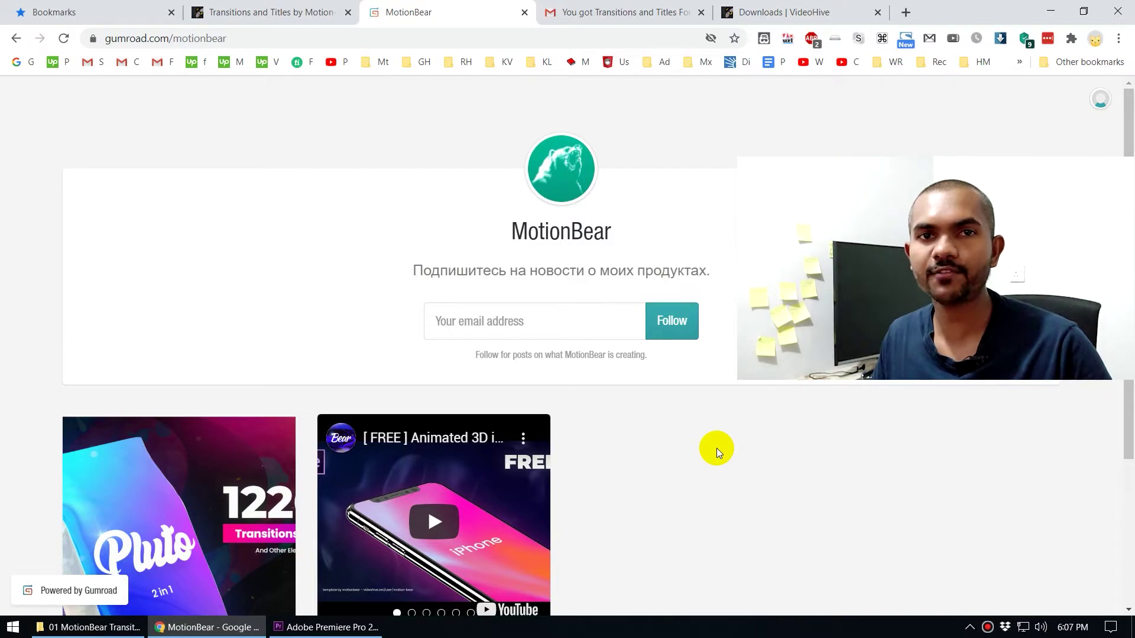
{"action": "left_click", "coordinate": [641, 11]}
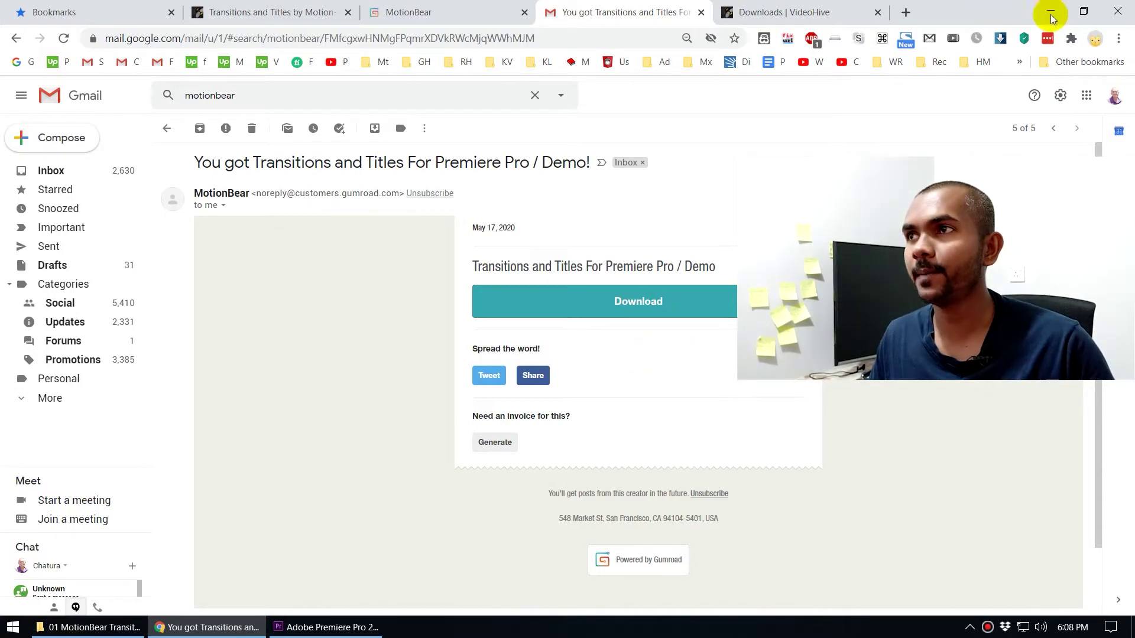
- In File Explorer, inspect the 00 Tutorials, Assets and Motion Graphics Template Media folders inside 01 MotionBear Transition Pack
{"action": "left_click", "coordinate": [215, 625]}
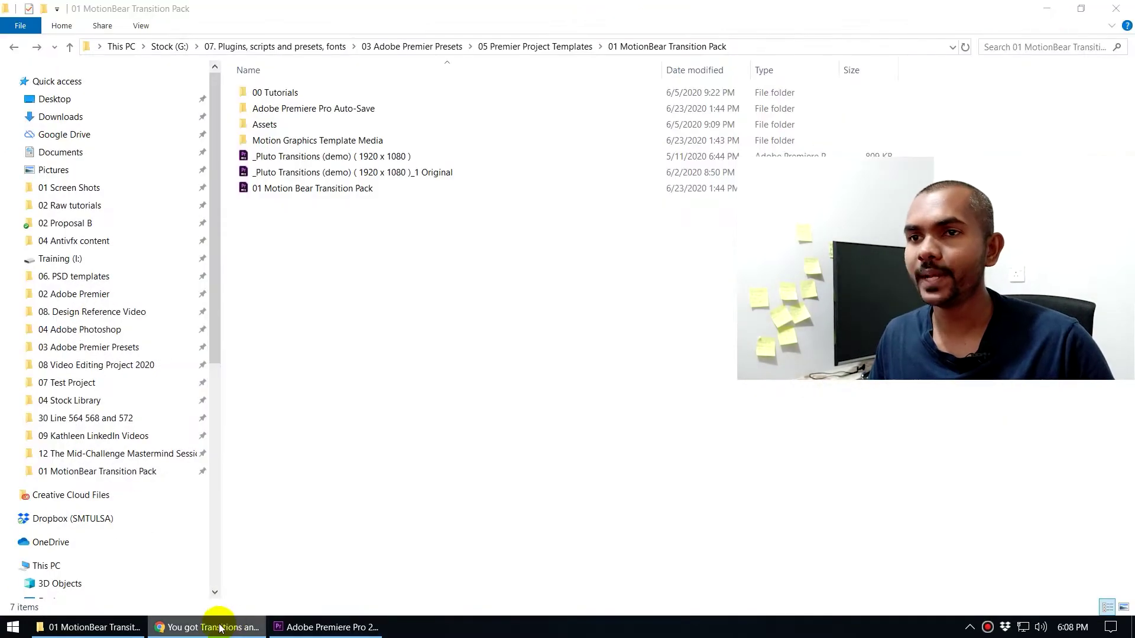
{"action": "left_click", "coordinate": [544, 49]}
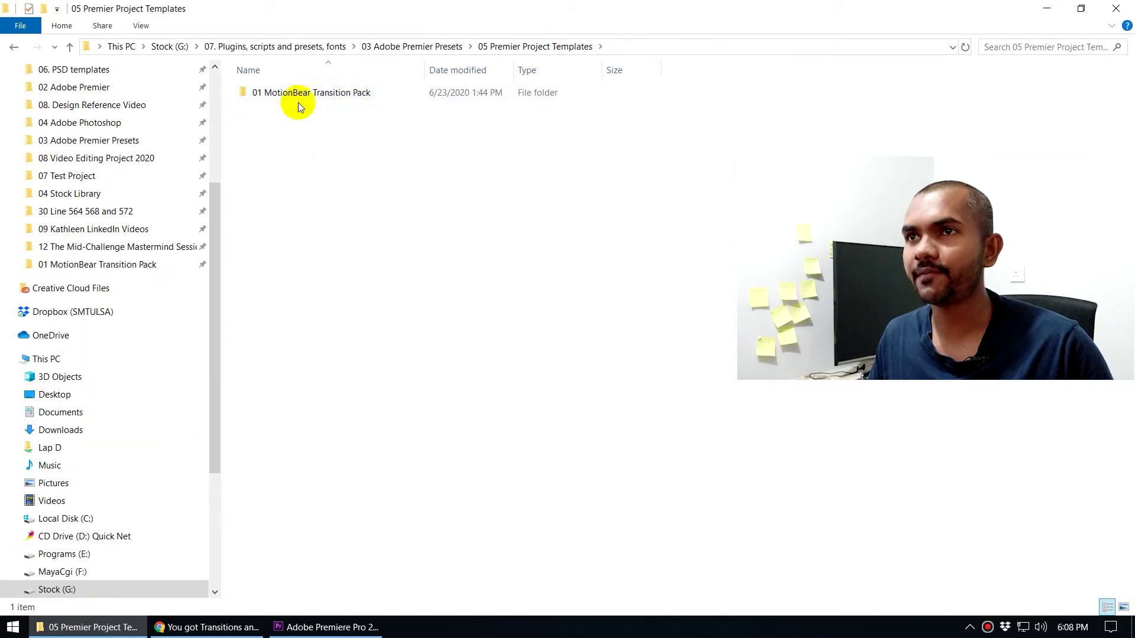
{"action": "double_click", "coordinate": [307, 97]}
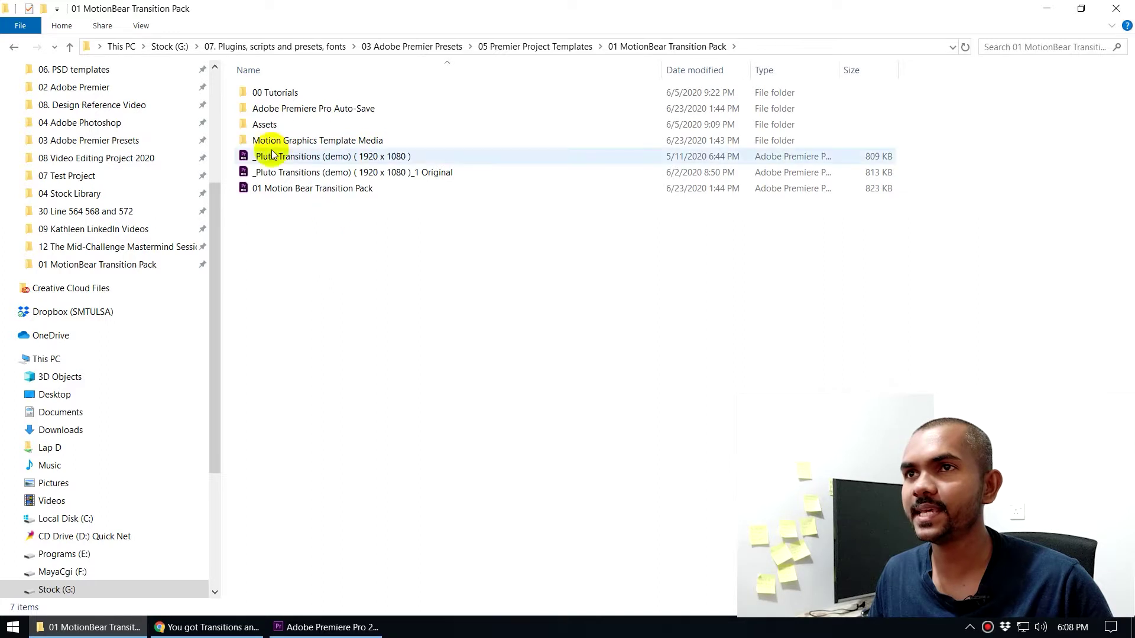
{"action": "double_click", "coordinate": [267, 91]}
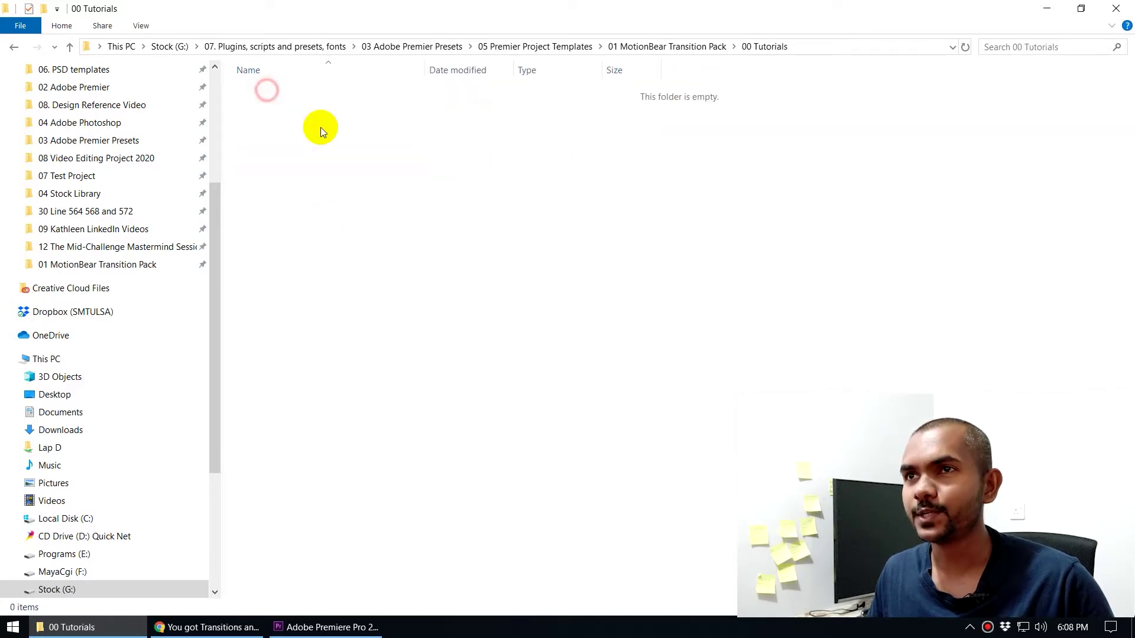
{"action": "left_click", "coordinate": [14, 47]}
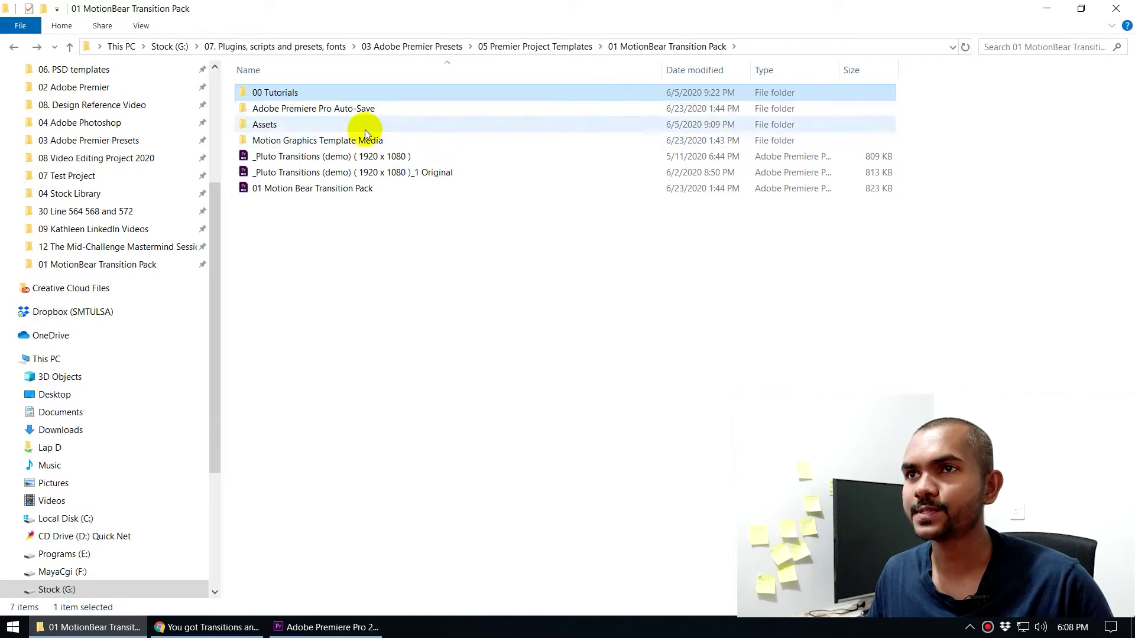
{"action": "double_click", "coordinate": [264, 124]}
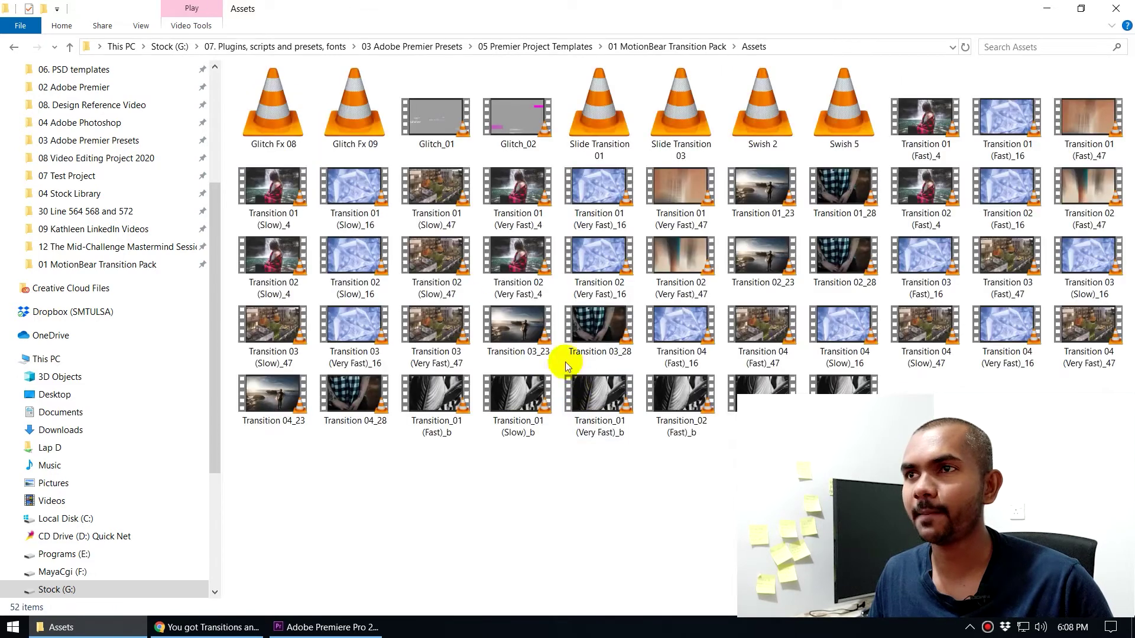
{"action": "left_click", "coordinate": [13, 46]}
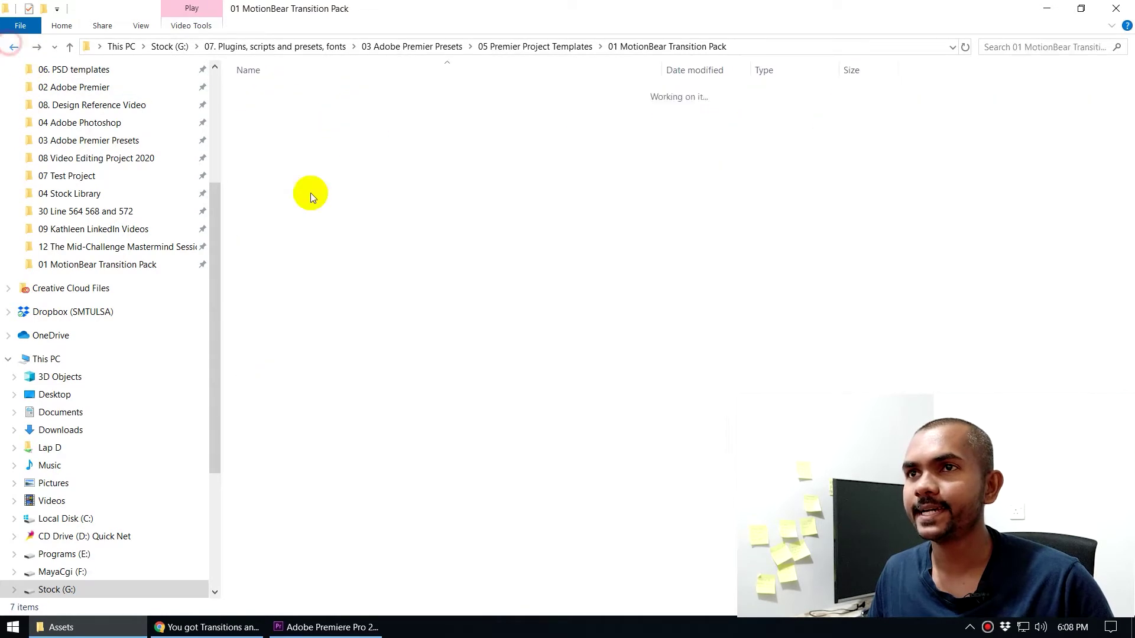
{"action": "double_click", "coordinate": [279, 140]}
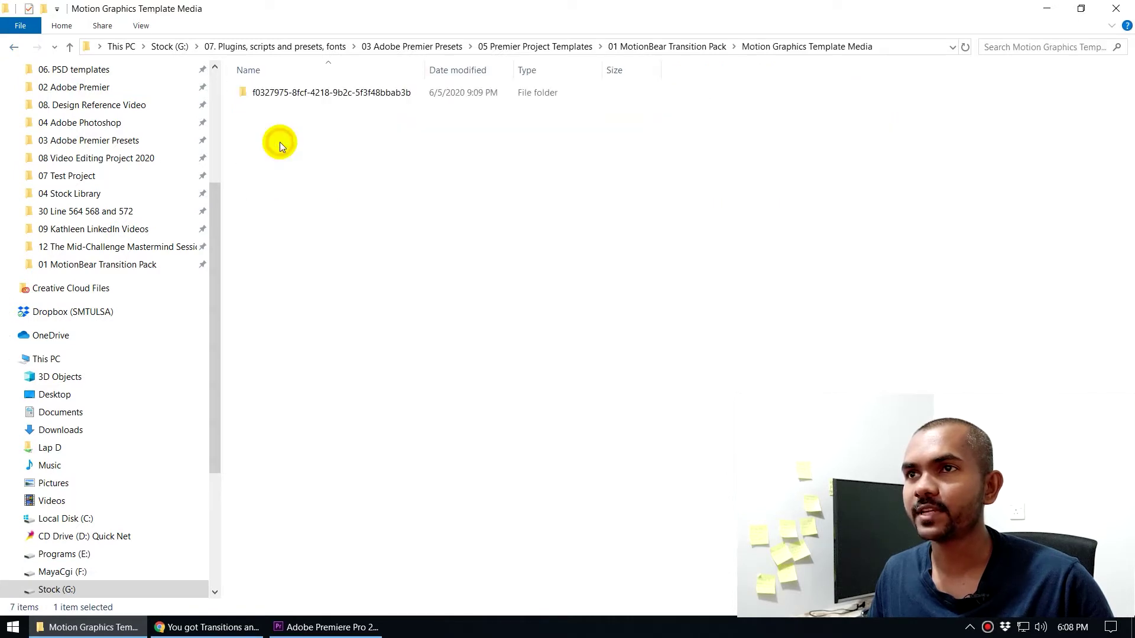
{"action": "left_click", "coordinate": [13, 46]}
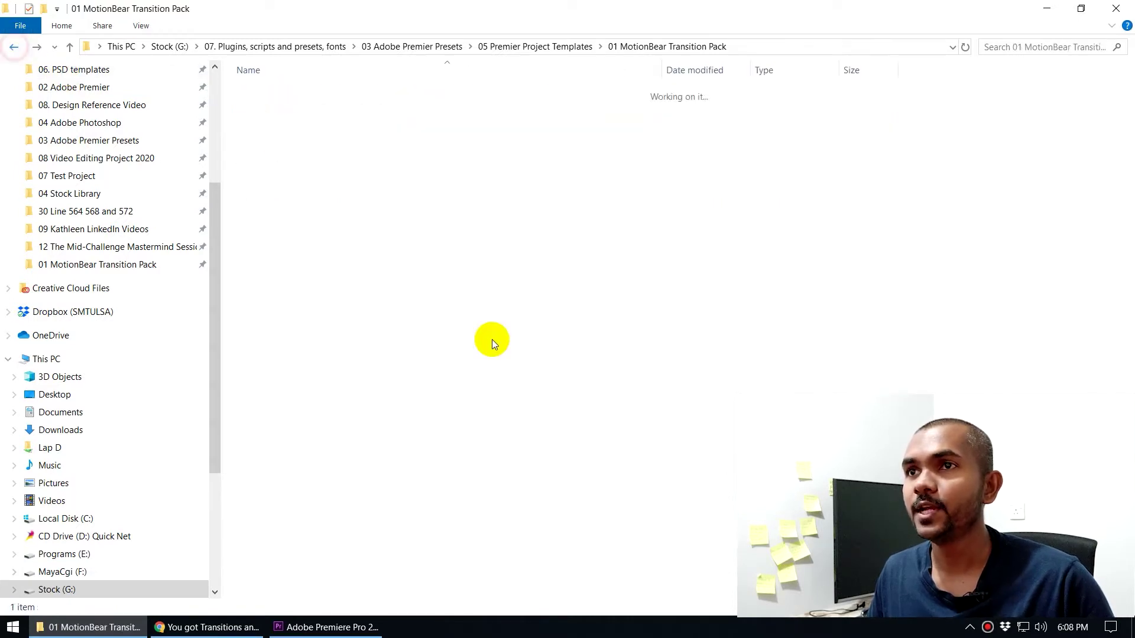
- Examine the _Pluto Transitions (demo) ( 1920 x 1080 ) project file and its _1 Original version in the pack folder
{"action": "left_click", "coordinate": [431, 297]}
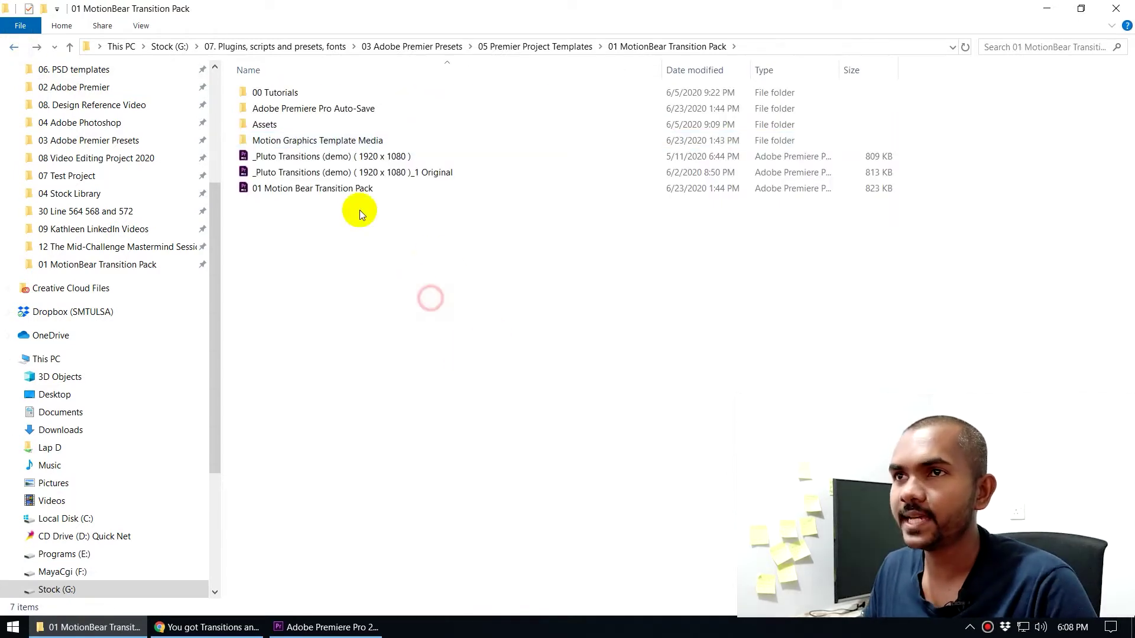
{"action": "left_click", "coordinate": [334, 157]}
{"action": "left_click", "coordinate": [501, 430]}
{"action": "left_click", "coordinate": [337, 154]}
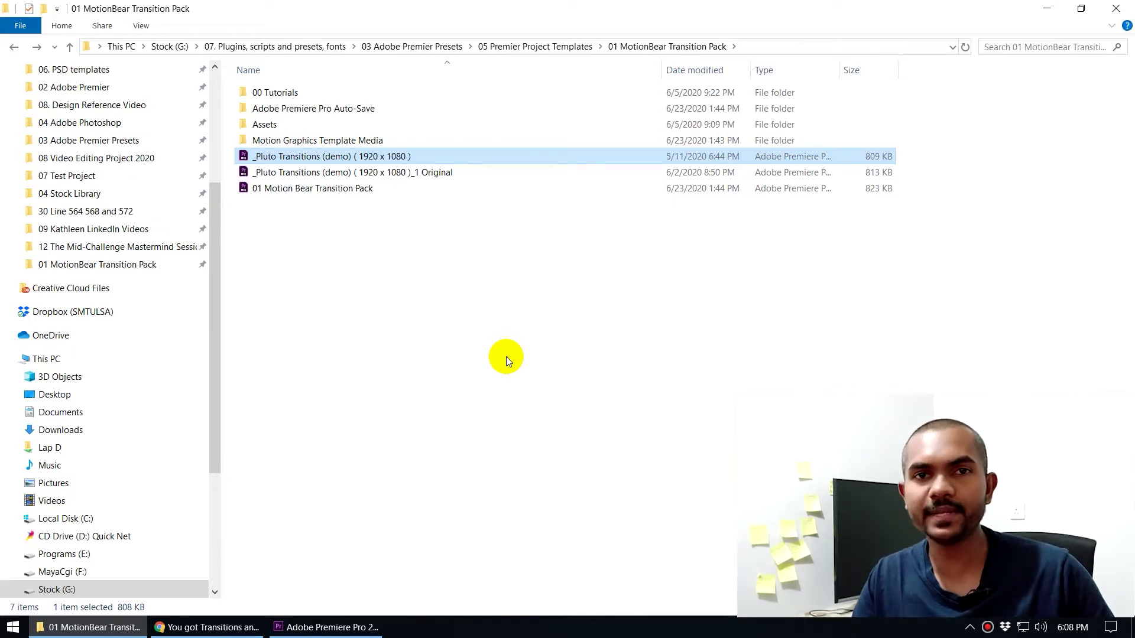
{"action": "left_click", "coordinate": [418, 172]}
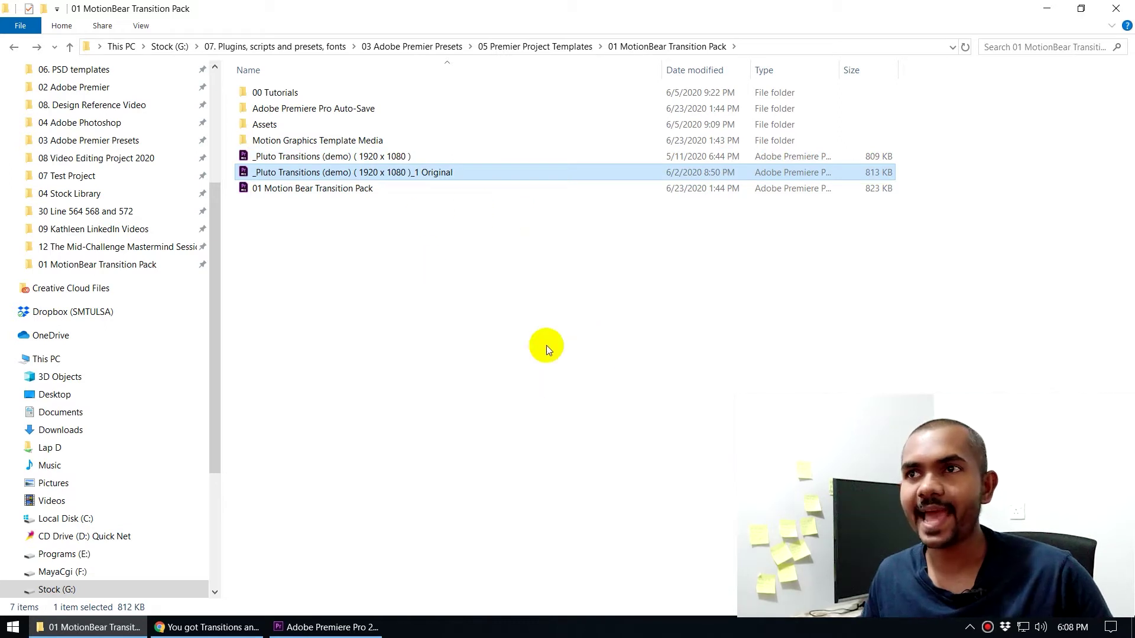
{"action": "left_click", "coordinate": [574, 397]}
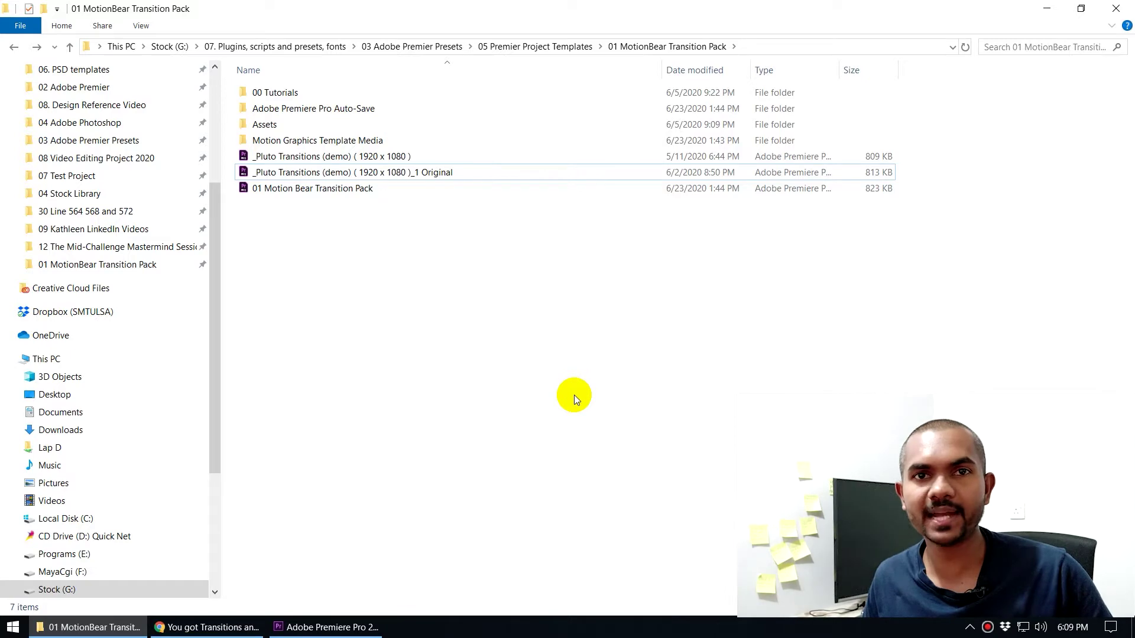
- Review the transition clips in the Assets folder and return to the 01 MotionBear Transition Pack folder
{"action": "left_click", "coordinate": [270, 125]}
{"action": "double_click", "coordinate": [270, 126]}
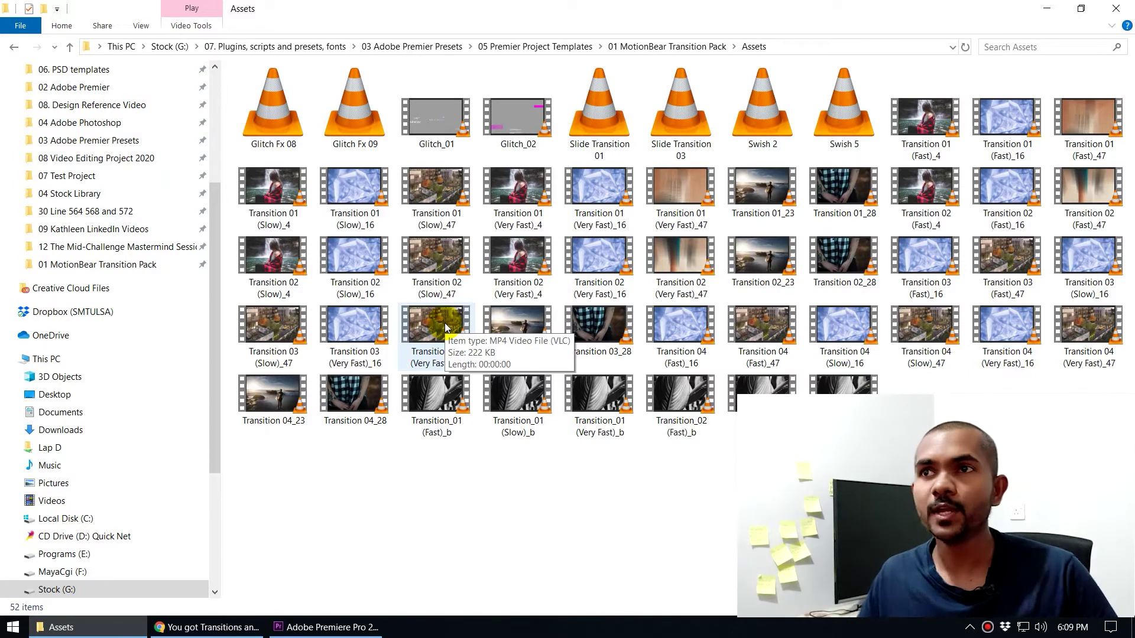
{"action": "left_click", "coordinate": [656, 46]}
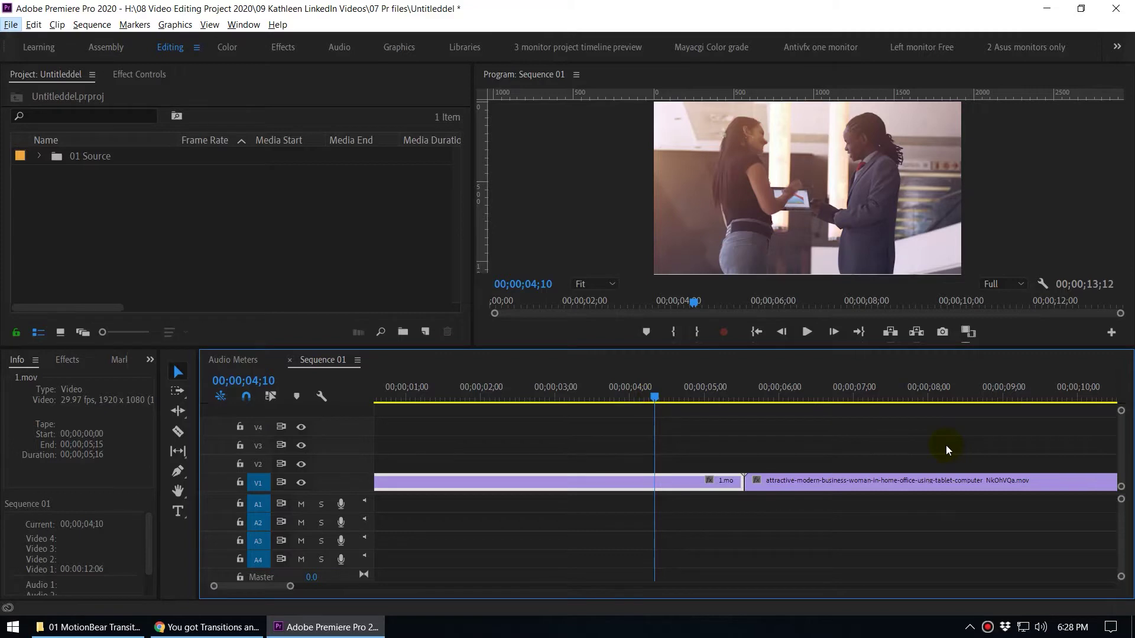
- In Premiere Pro, place the Sequence 01 playhead at the cut between the two V1 clips, at 00;00;05;16
{"action": "left_click", "coordinate": [325, 246]}
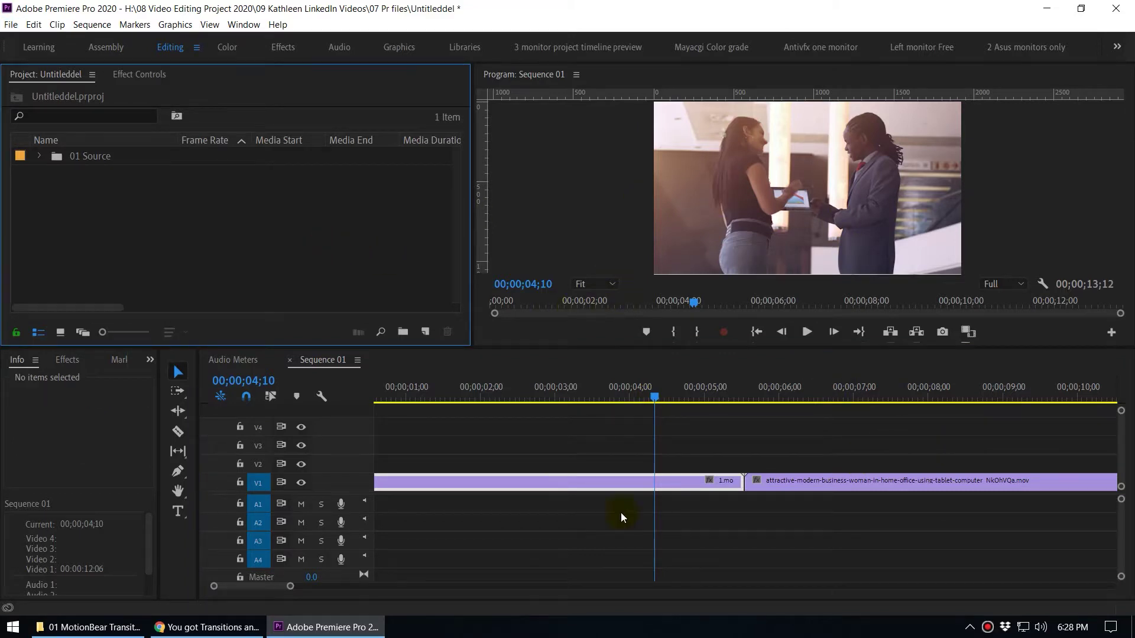
{"action": "left_click", "coordinate": [739, 437]}
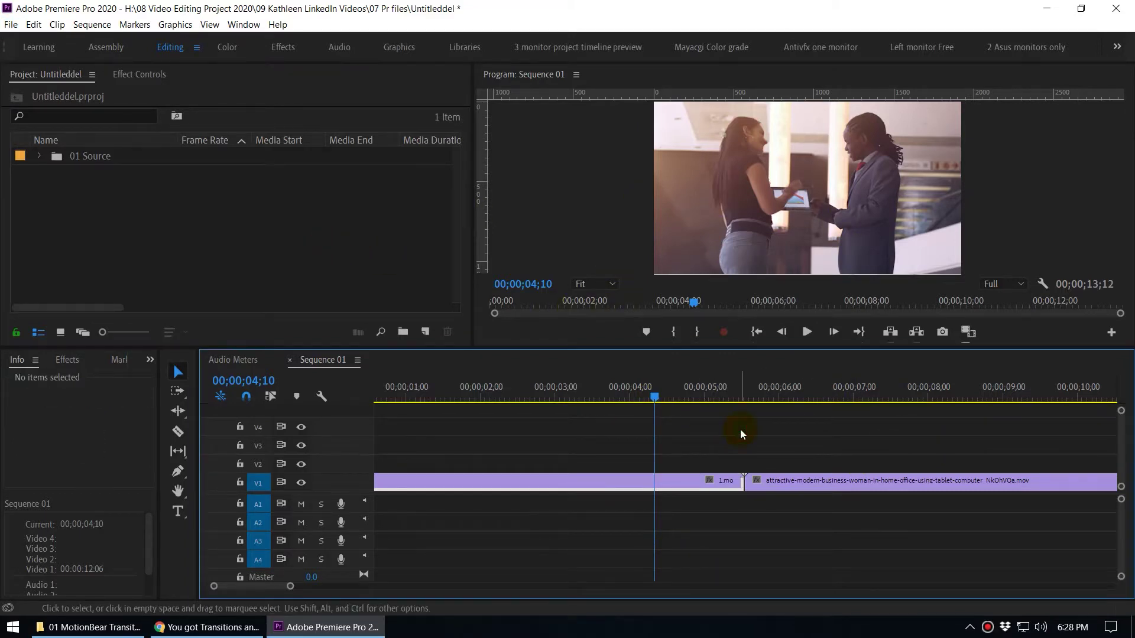
{"action": "key", "text": "minus"}
{"action": "key", "text": "minus"}
{"action": "key", "text": "minus"}
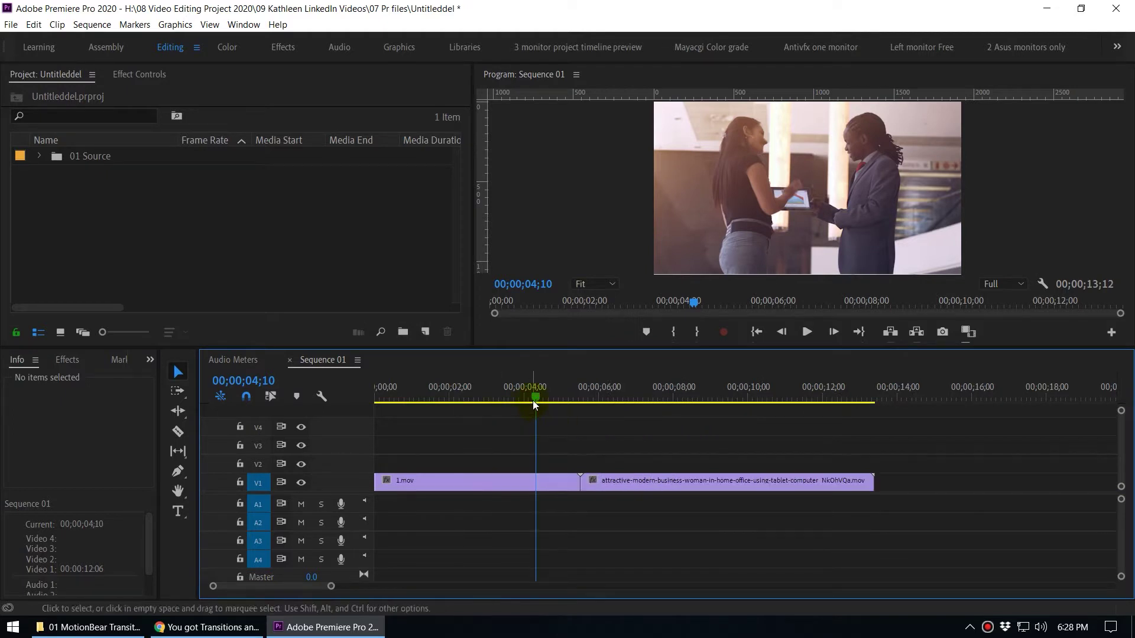
{"action": "left_click_drag", "start_coordinate": [520, 387], "coordinate": [584, 440]}
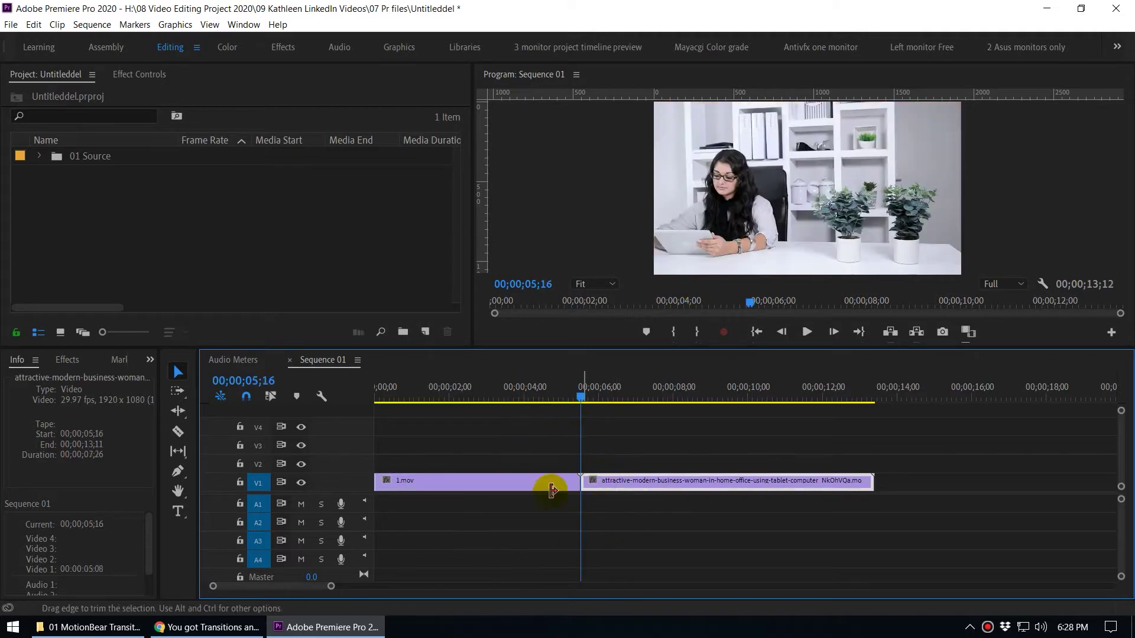
- Start importing into the project and browse to the 01 MotionBear Transition Pack folder within 05 Premier Project Templates
{"action": "left_click", "coordinate": [224, 221]}
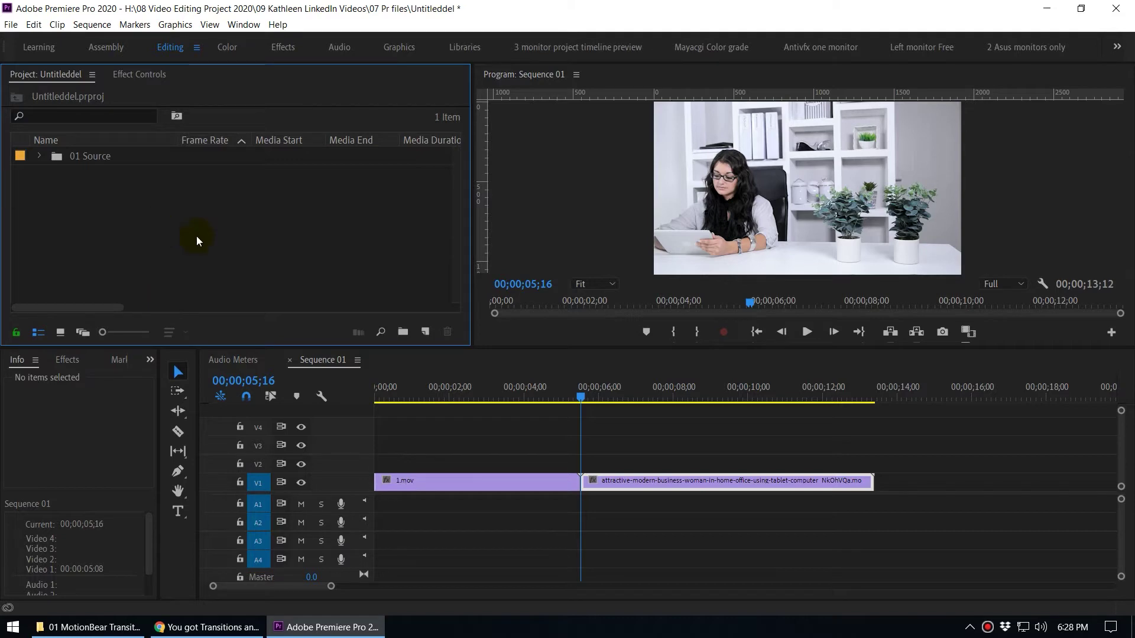
{"action": "double_click", "coordinate": [122, 220]}
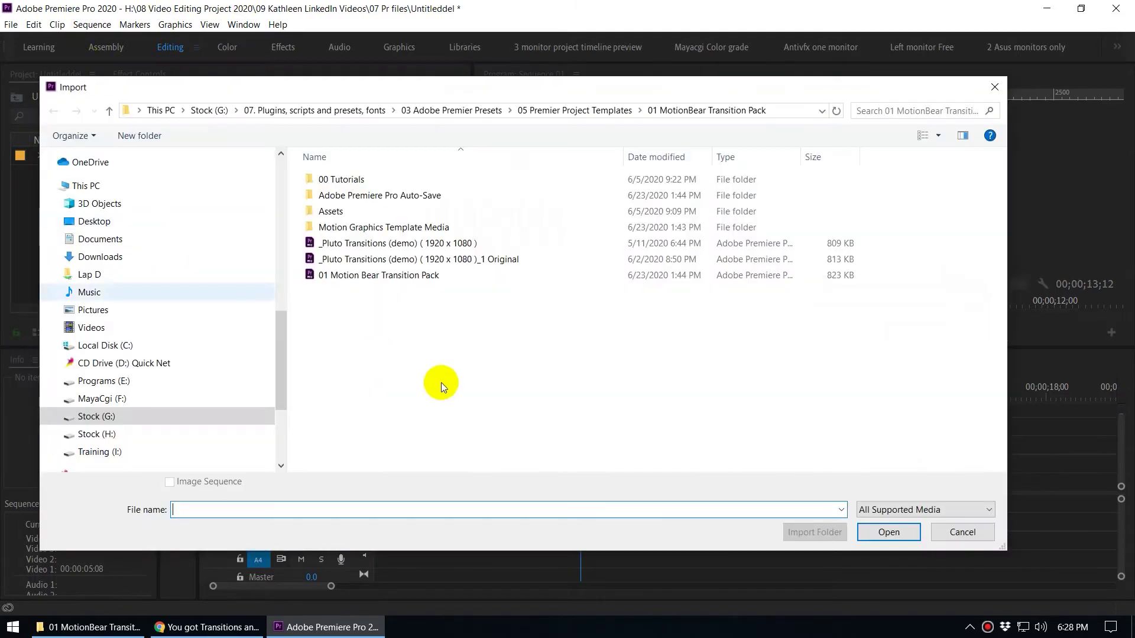
{"action": "left_click", "coordinate": [548, 111]}
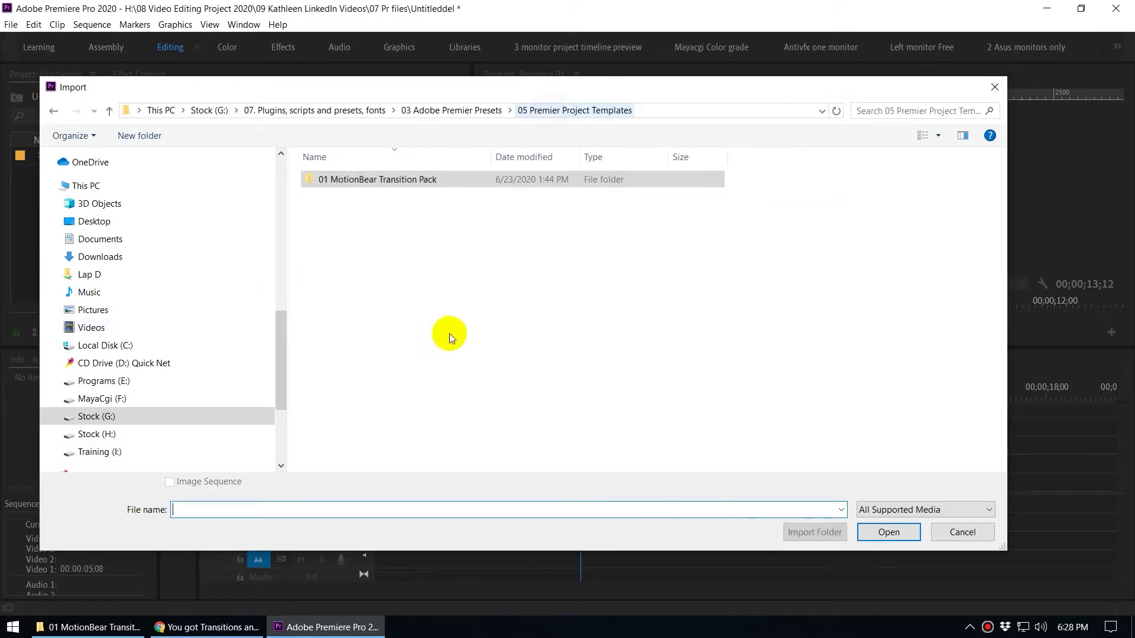
{"action": "left_click", "coordinate": [356, 185]}
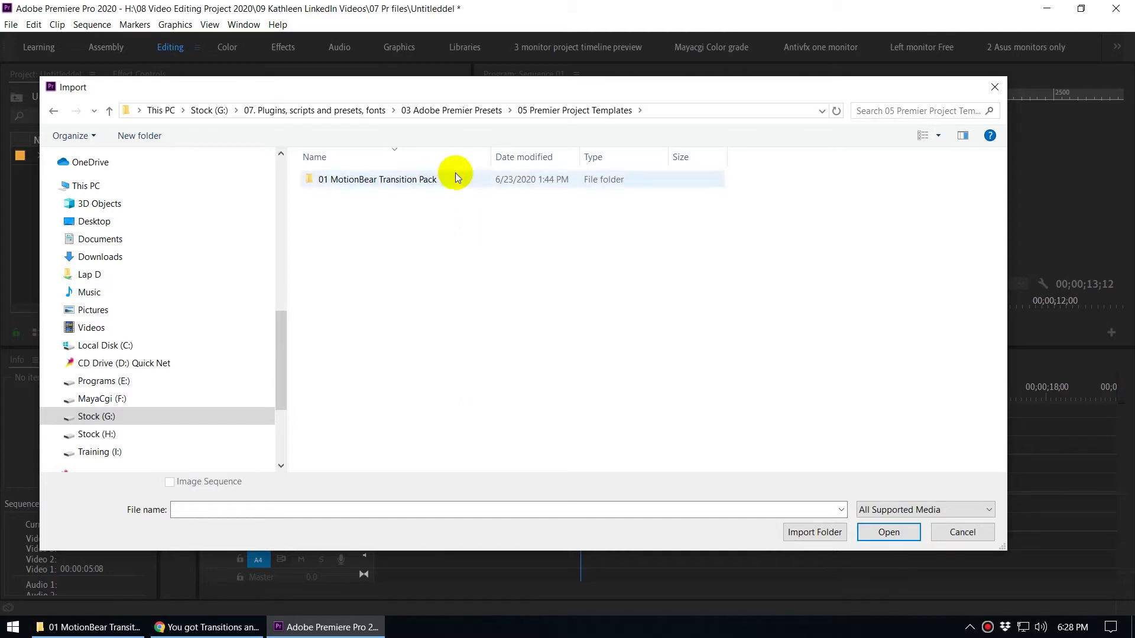
{"action": "left_click", "coordinate": [345, 188]}
{"action": "left_click", "coordinate": [347, 179]}
{"action": "double_click", "coordinate": [347, 179]}
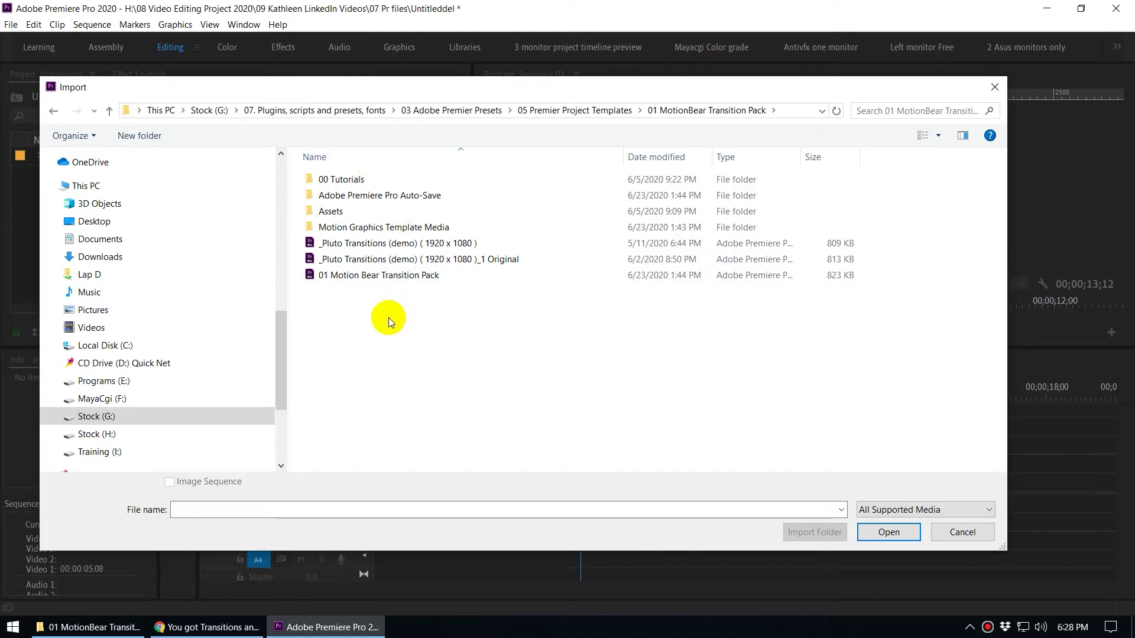
- Import the entire 01 Motion Bear Transition Pack project with a folder for imported items and duplicate media allowed
{"action": "left_click", "coordinate": [342, 277]}
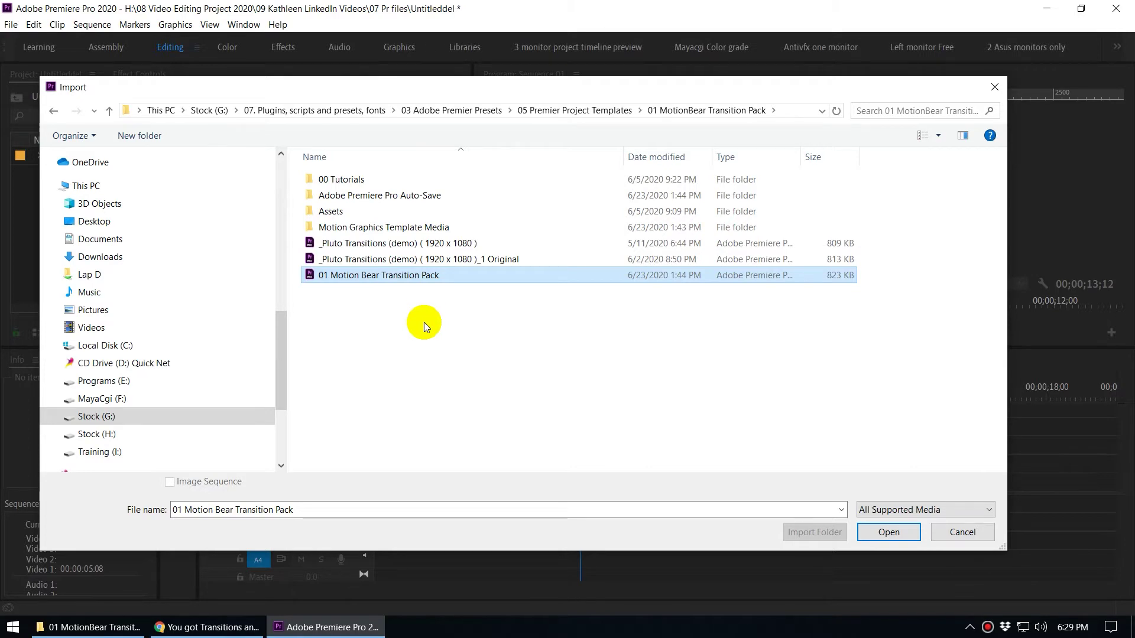
{"action": "left_click", "coordinate": [884, 534]}
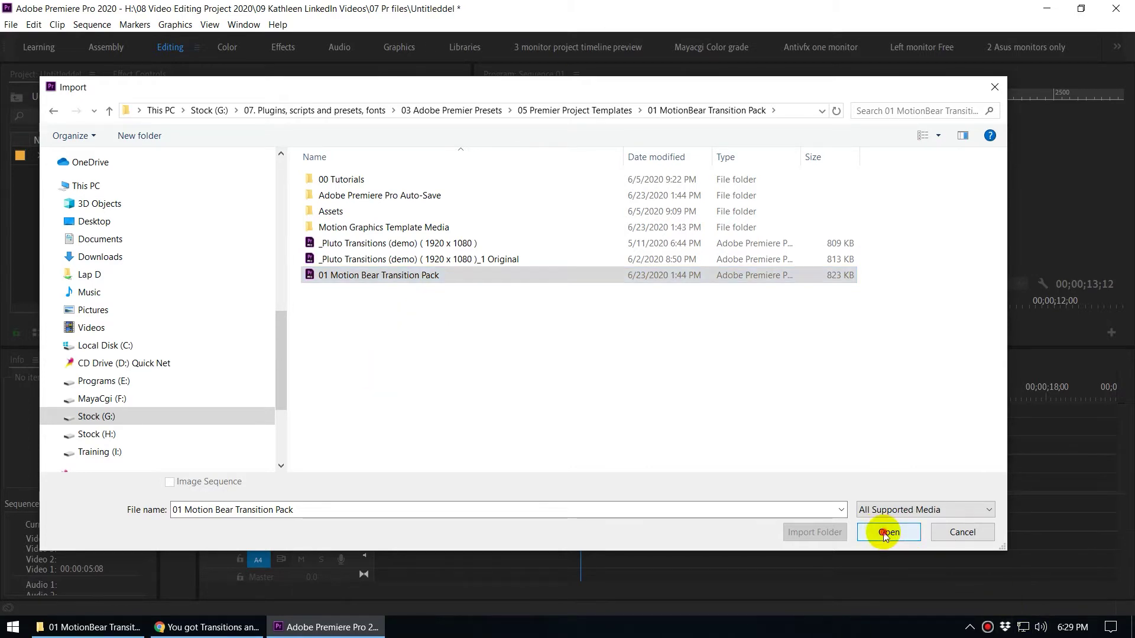
{"action": "left_click", "coordinate": [480, 281]}
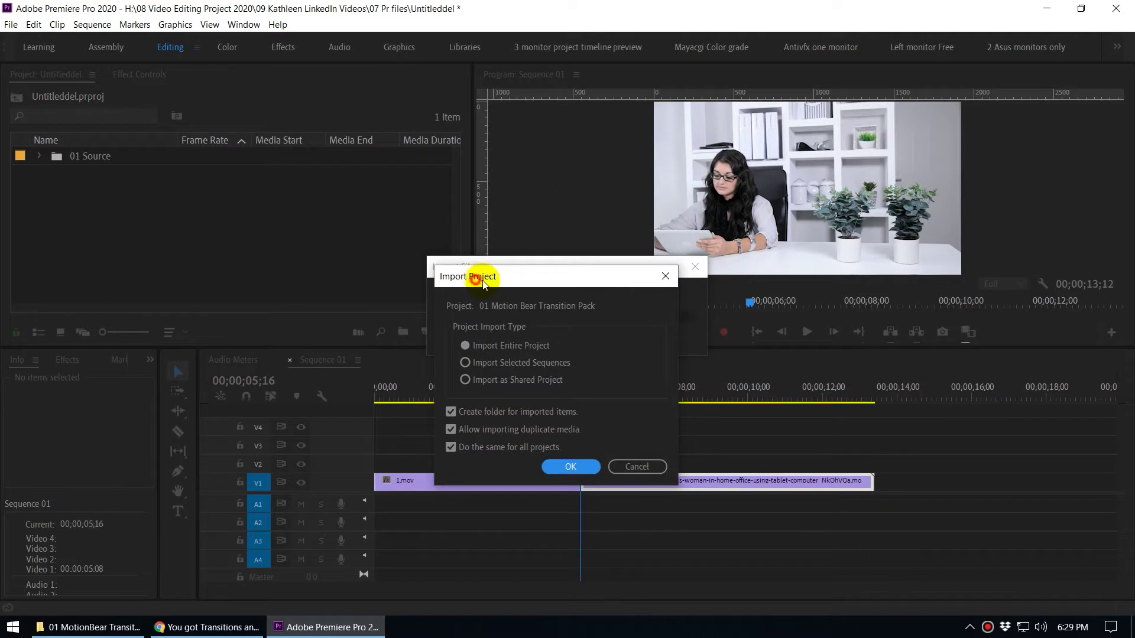
{"action": "left_click_drag", "start_coordinate": [483, 284], "coordinate": [513, 291]}
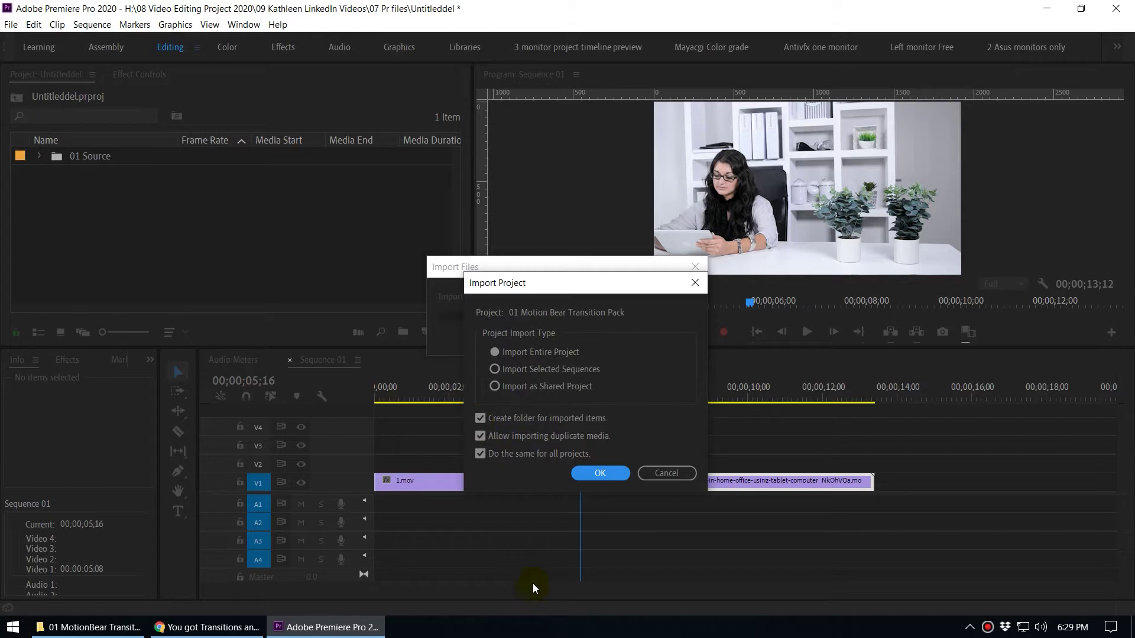
{"action": "left_click", "coordinate": [593, 473]}
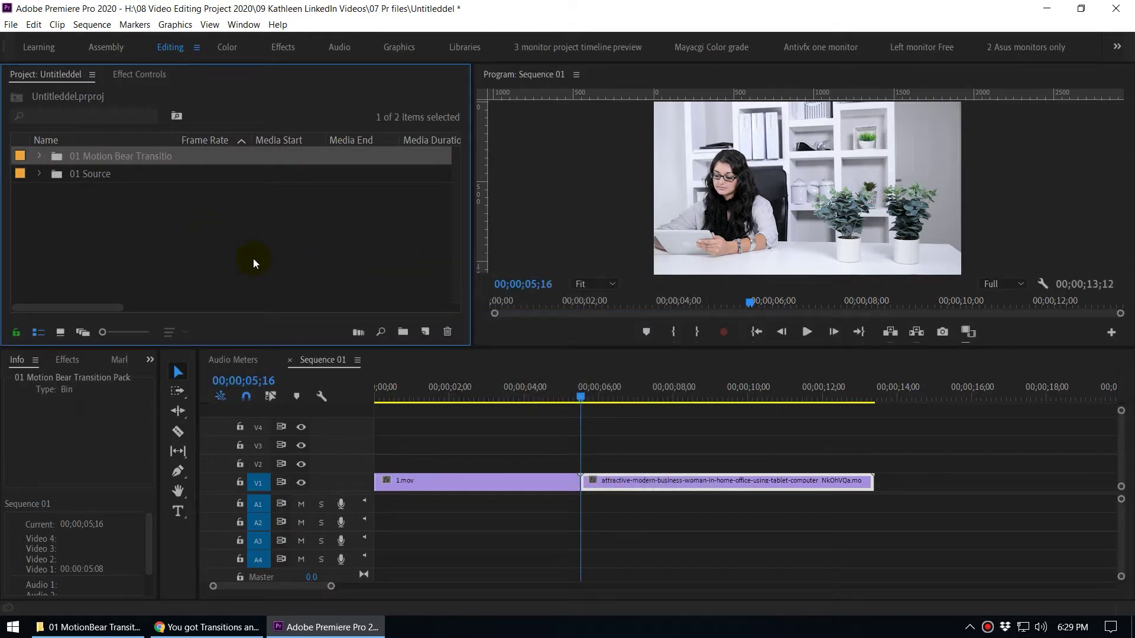
{"action": "left_click", "coordinate": [183, 246]}
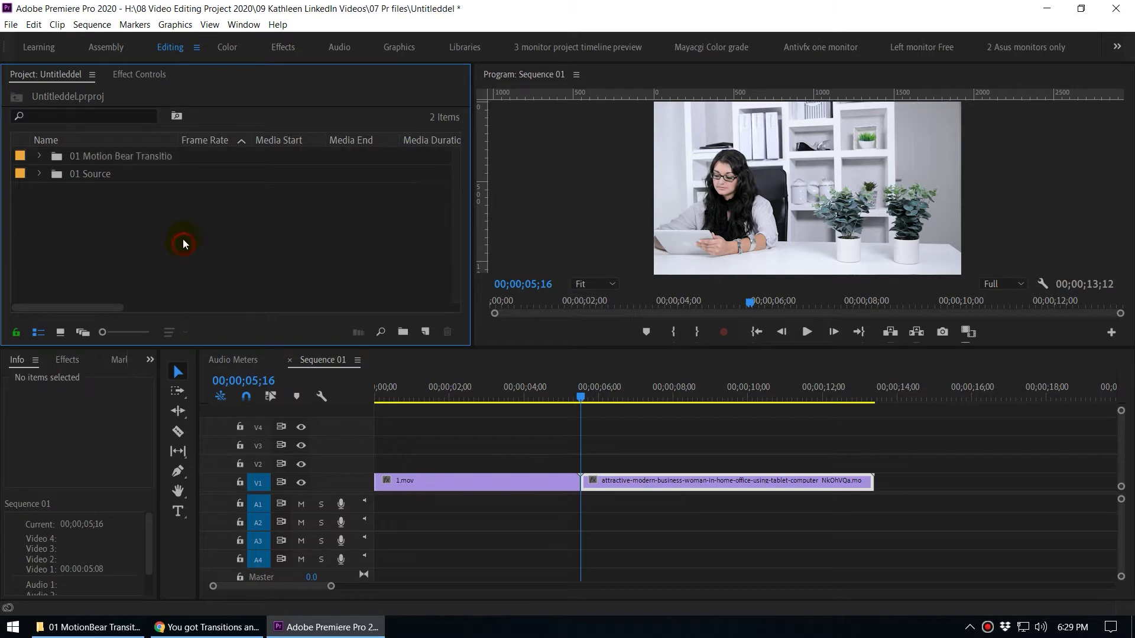
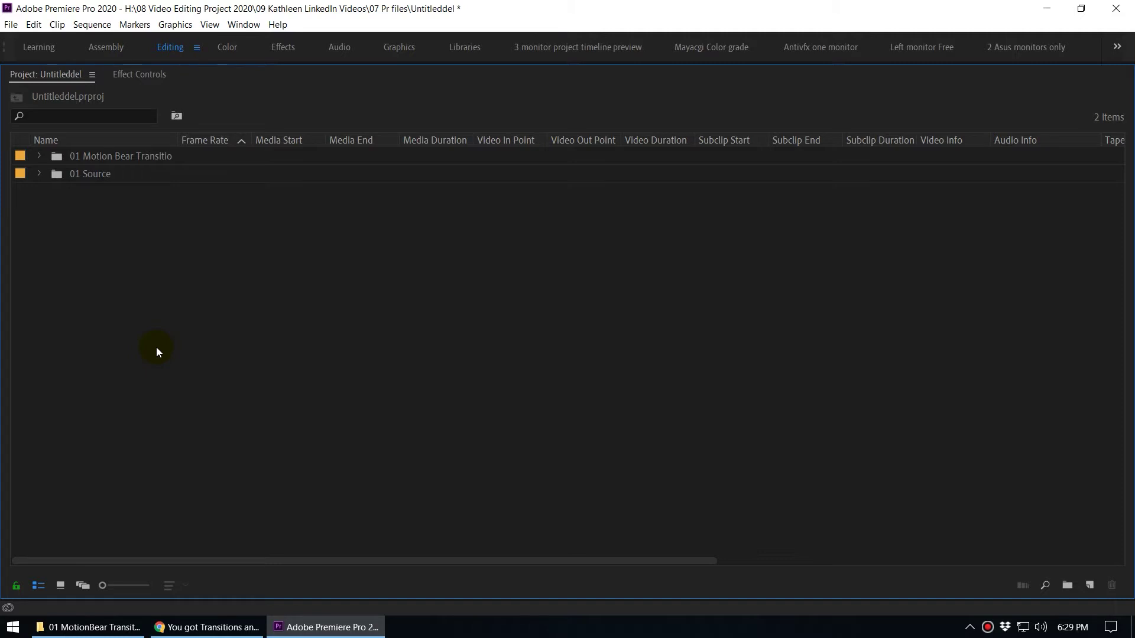
- Review the bins of the imported 01 Motion Bear Transition Pack, including the contents of 05) Blur Transitions and 06) SOUND FX
{"action": "left_click", "coordinate": [39, 156]}
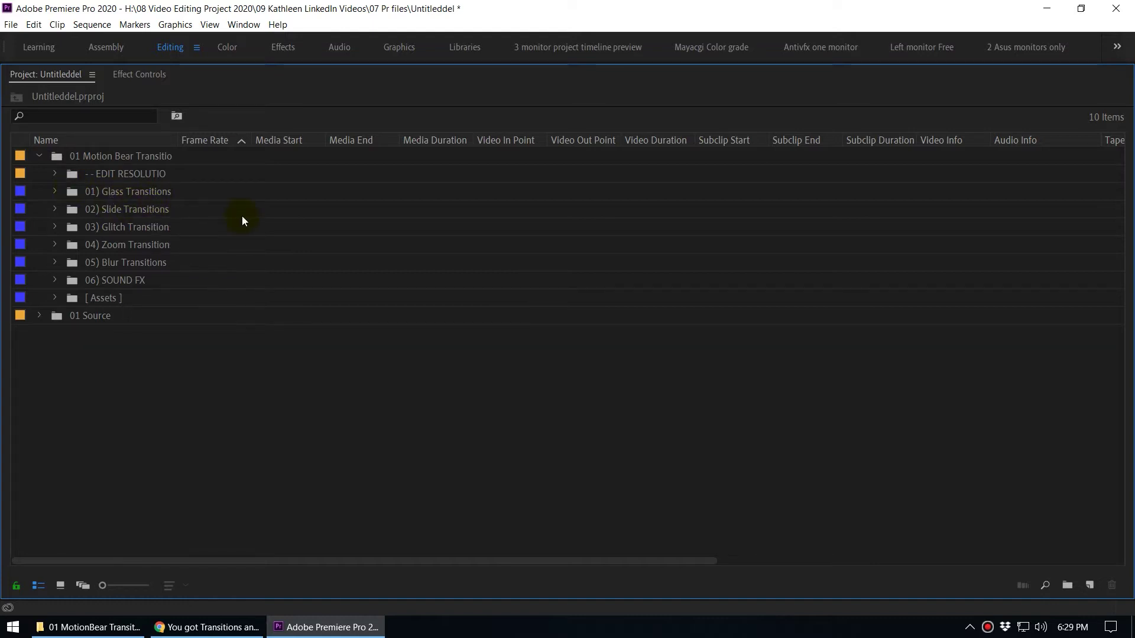
{"action": "left_click", "coordinate": [112, 195]}
{"action": "left_click", "coordinate": [127, 214]}
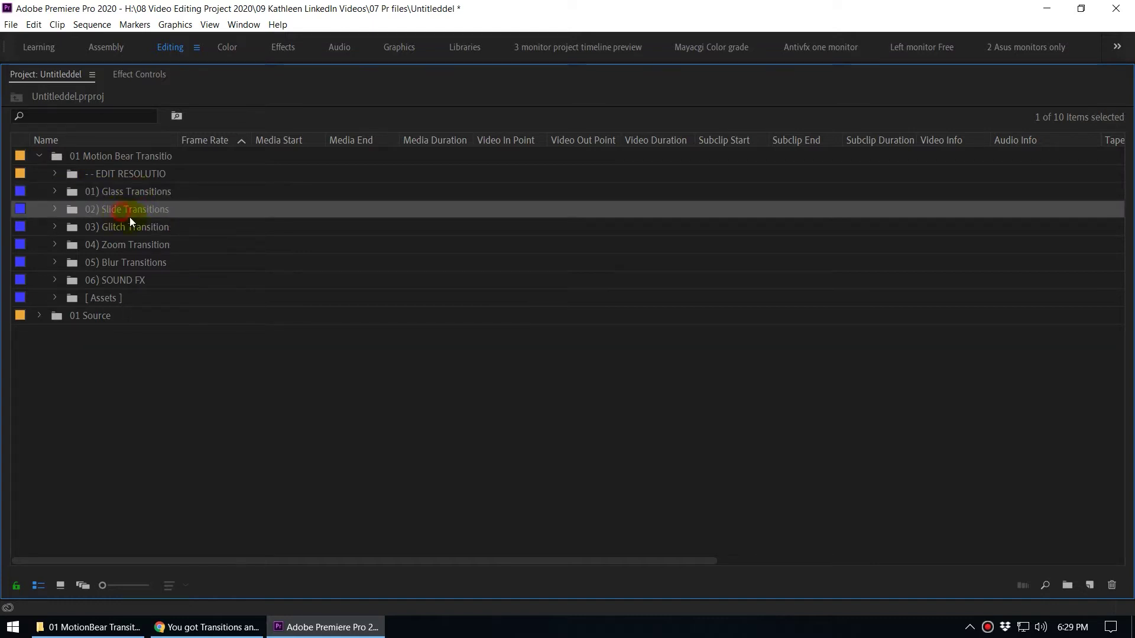
{"action": "left_click", "coordinate": [118, 230]}
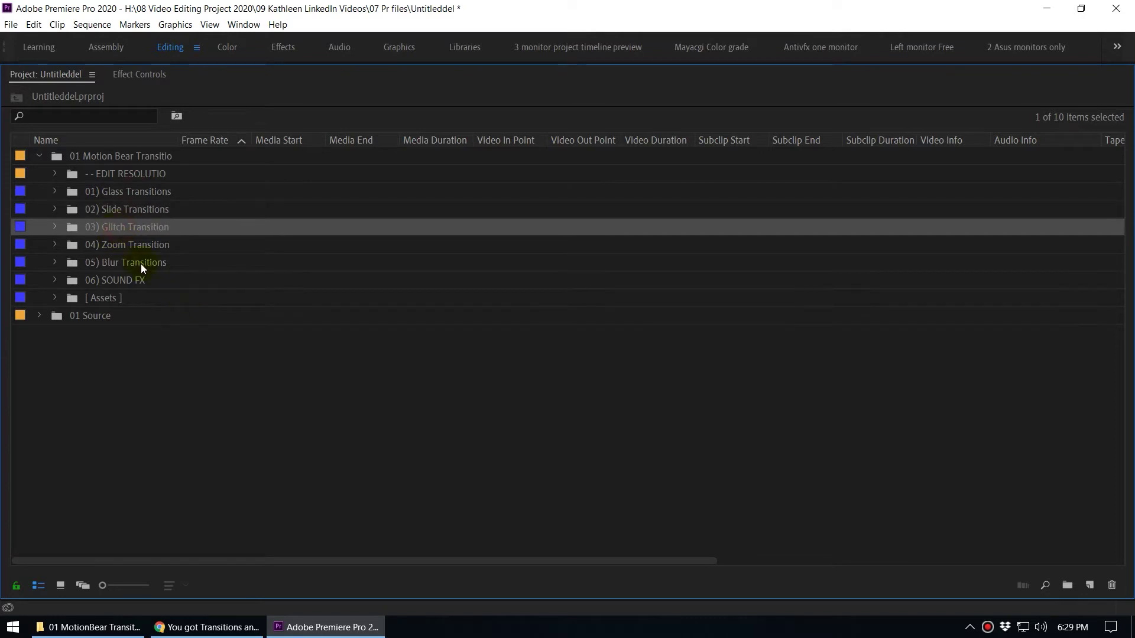
{"action": "left_click", "coordinate": [136, 247]}
{"action": "left_click", "coordinate": [53, 262]}
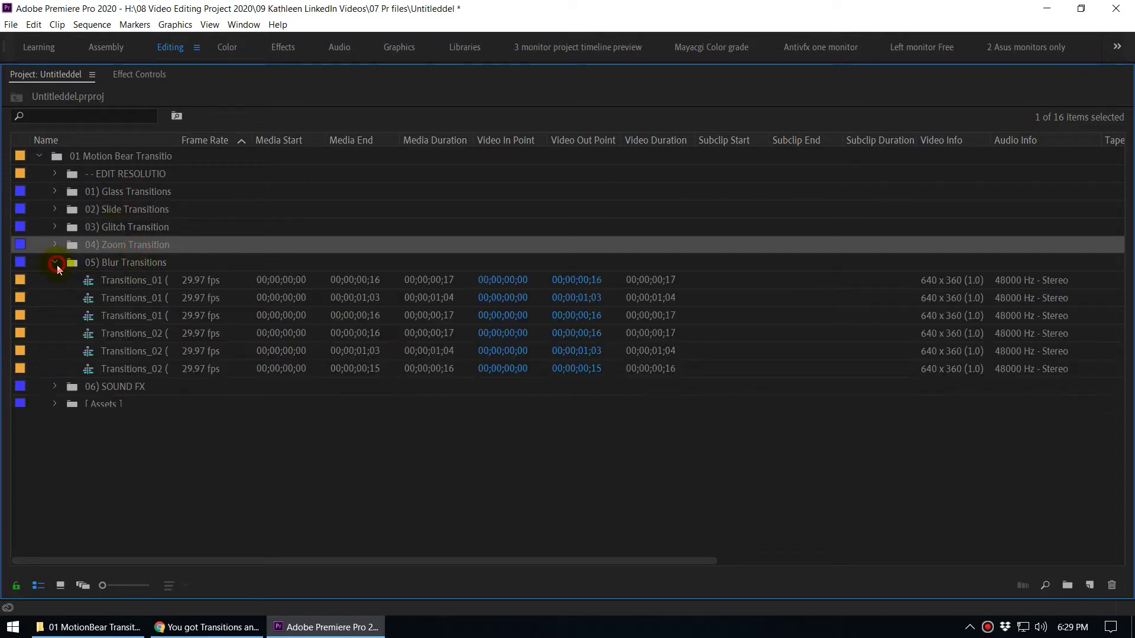
{"action": "left_click", "coordinate": [53, 262]}
{"action": "left_click", "coordinate": [55, 281]}
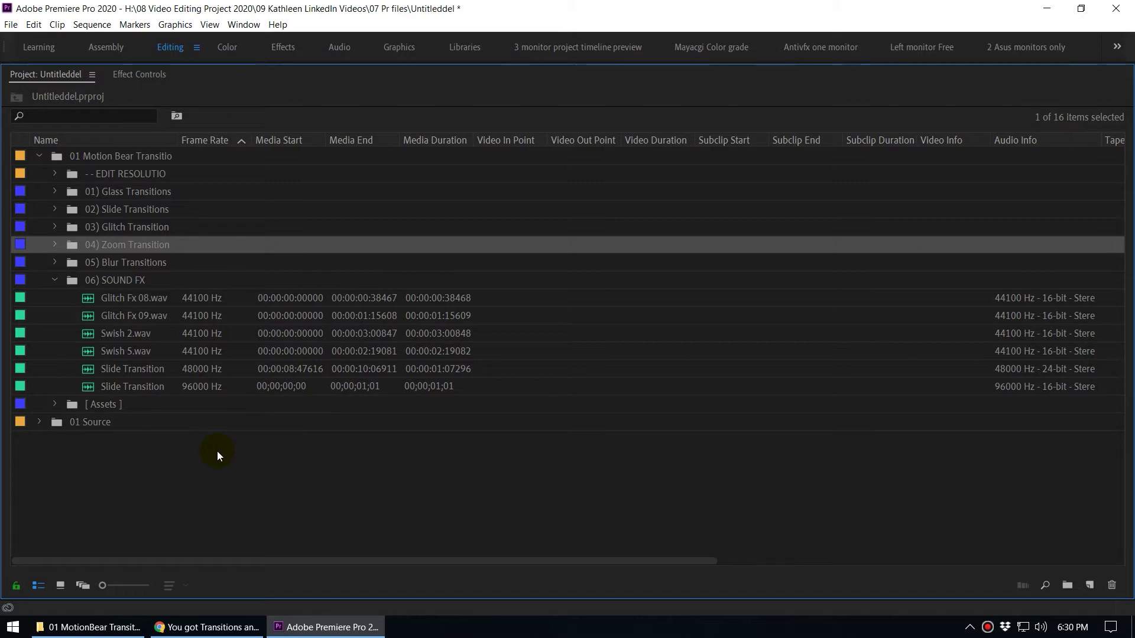
{"action": "left_click", "coordinate": [56, 280]}
{"action": "left_click", "coordinate": [240, 370]}
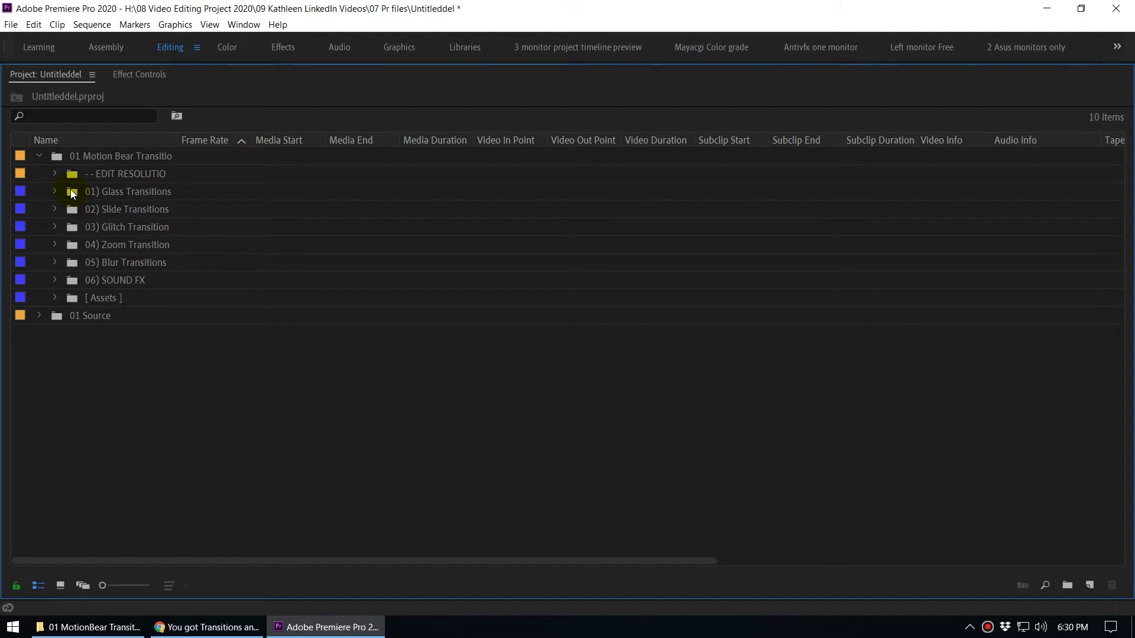
- Open the 01) Glass Transitions bin, examine its transitions as medium-sized thumbnails, and return to the project's bin list
{"action": "double_click", "coordinate": [69, 189]}
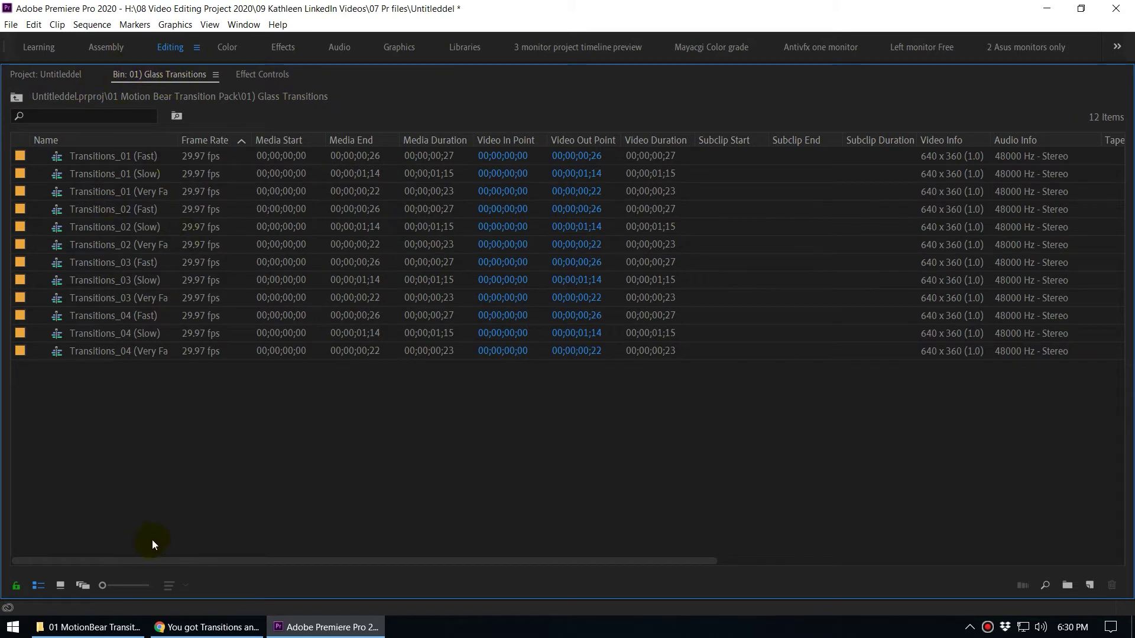
{"action": "left_click", "coordinate": [60, 585]}
{"action": "left_click", "coordinate": [123, 586]}
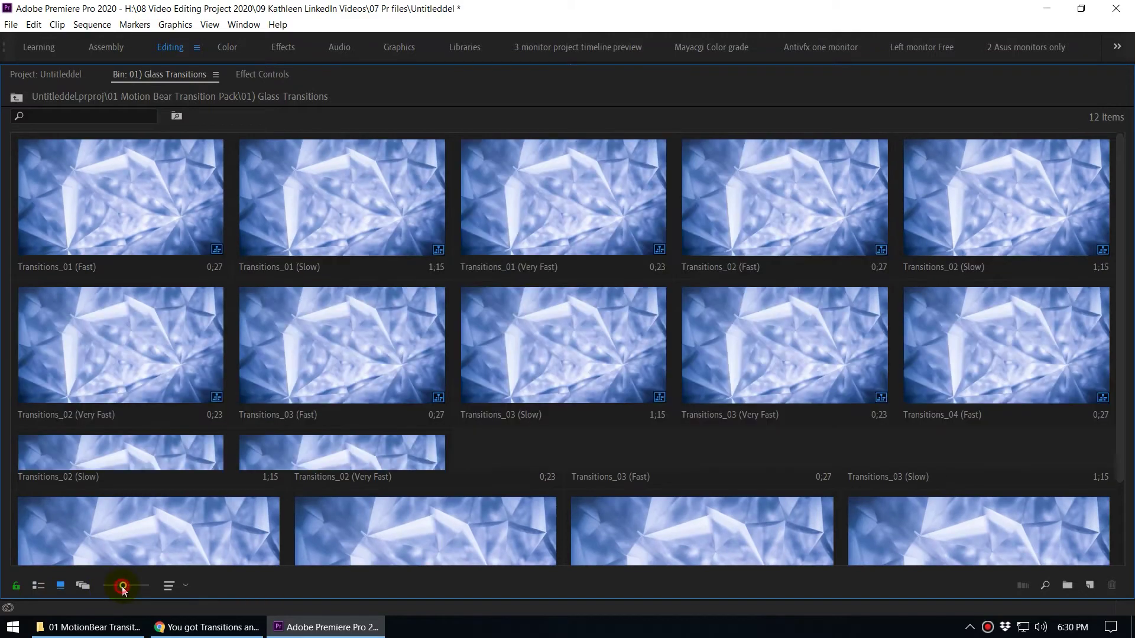
{"action": "left_click_drag", "start_coordinate": [123, 587], "coordinate": [114, 584]}
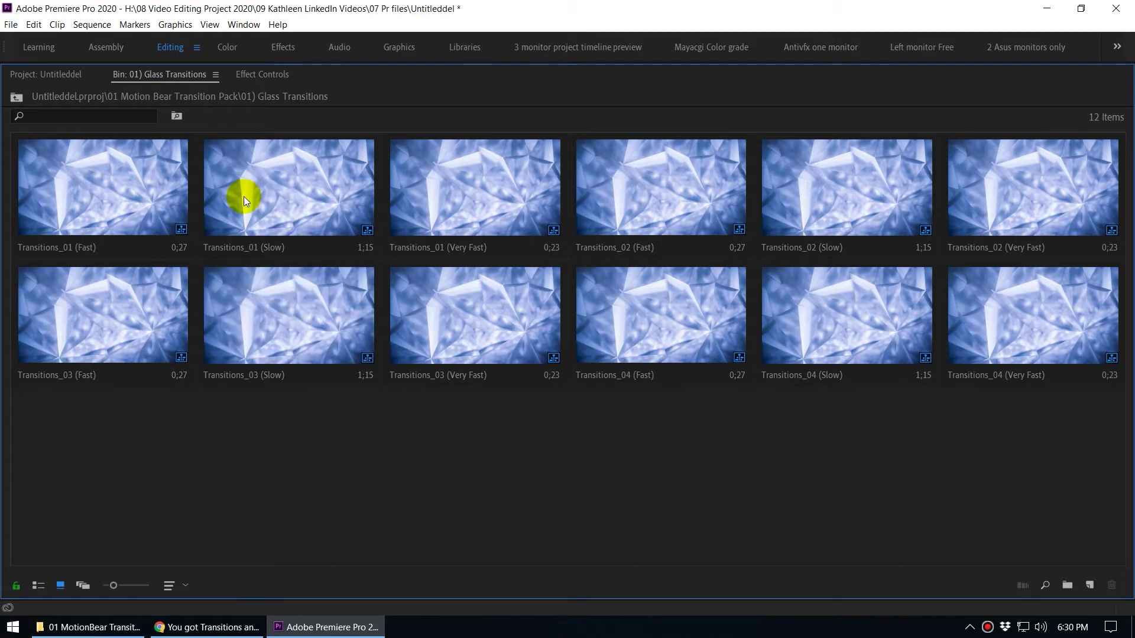
{"action": "left_click", "coordinate": [35, 73]}
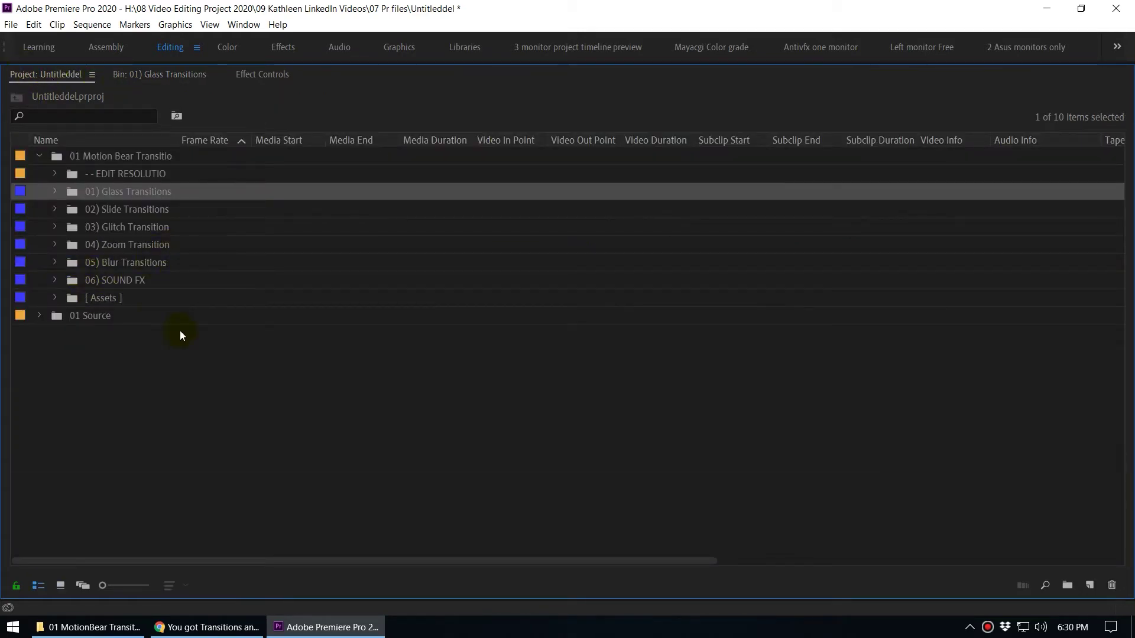
- Examine the transitions in the 01) folder of the 03) Glitch Transitions bin
{"action": "left_click", "coordinate": [149, 407]}
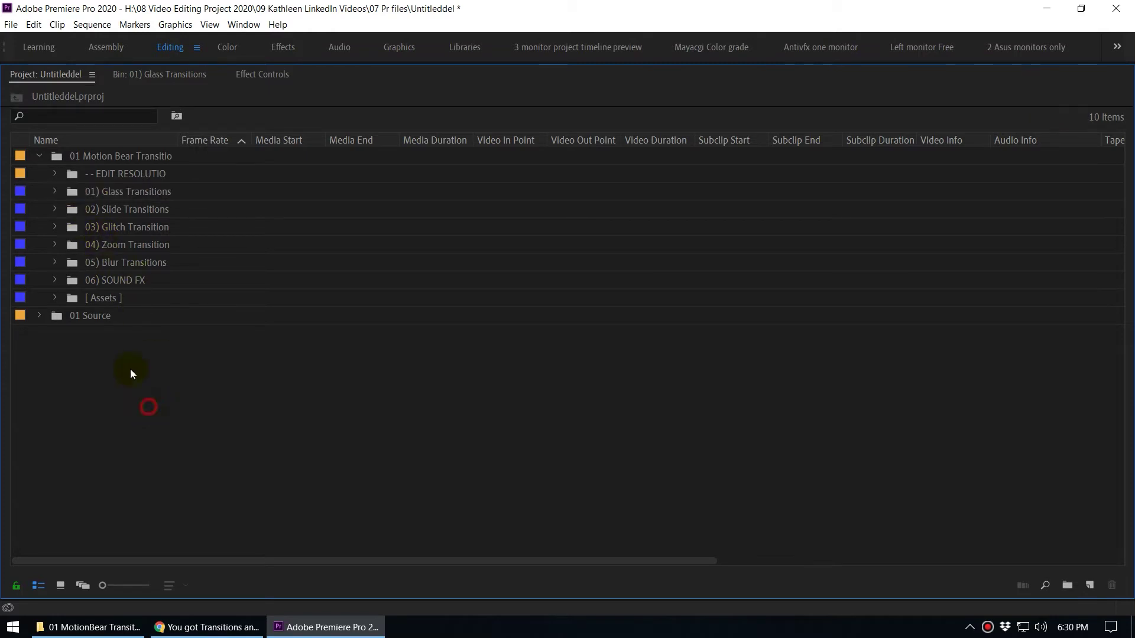
{"action": "double_click", "coordinate": [70, 228]}
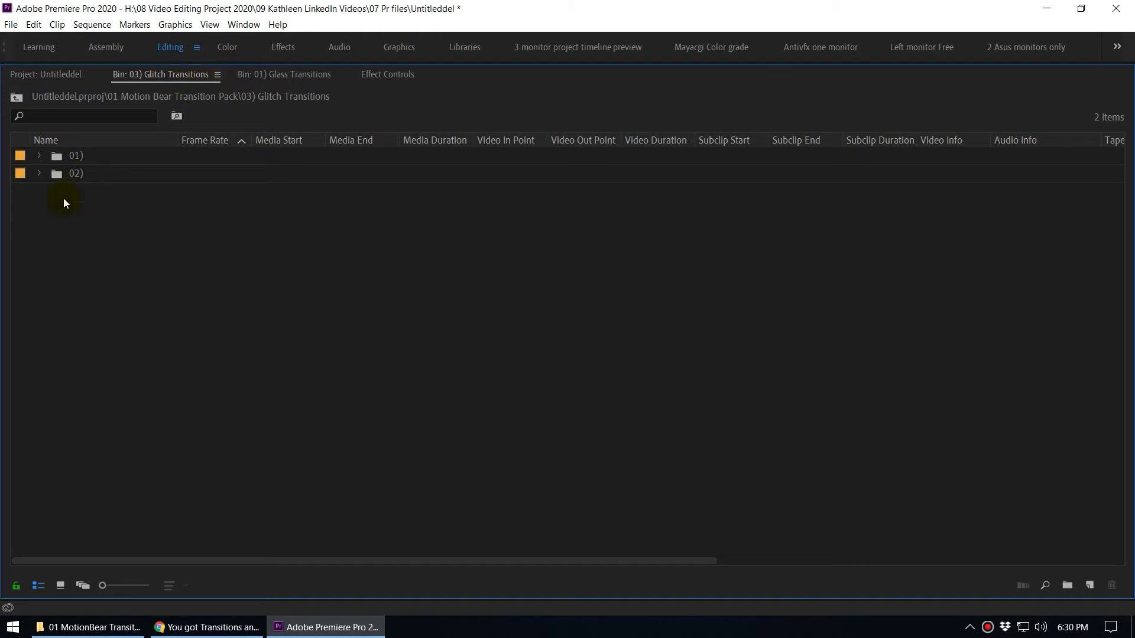
{"action": "left_click", "coordinate": [39, 157]}
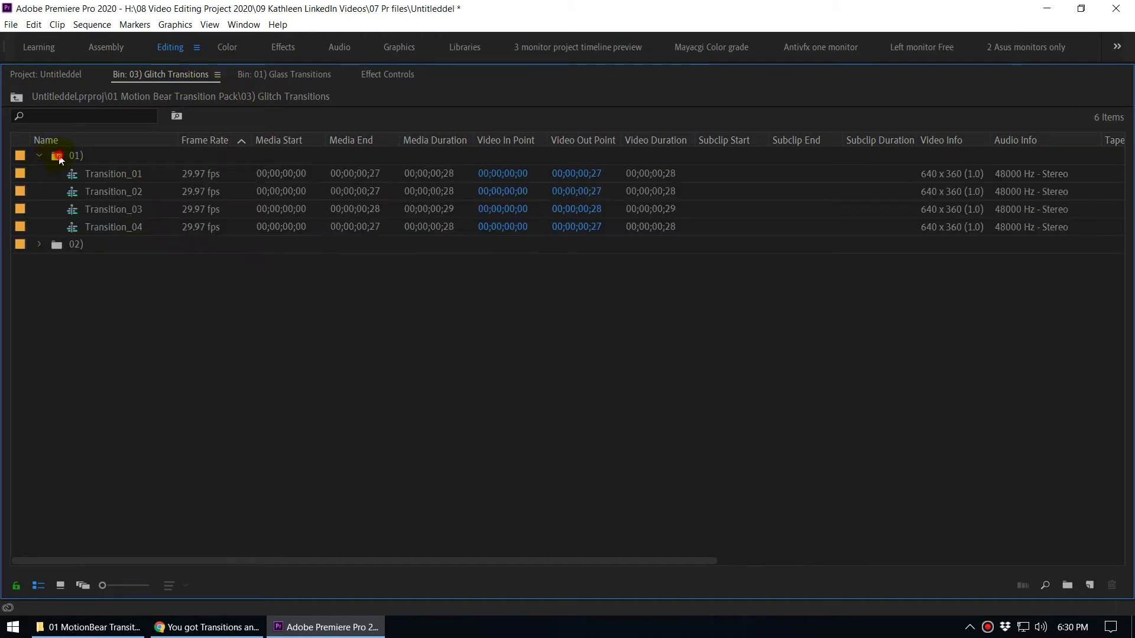
{"action": "double_click", "coordinate": [60, 157]}
{"action": "left_click", "coordinate": [60, 586]}
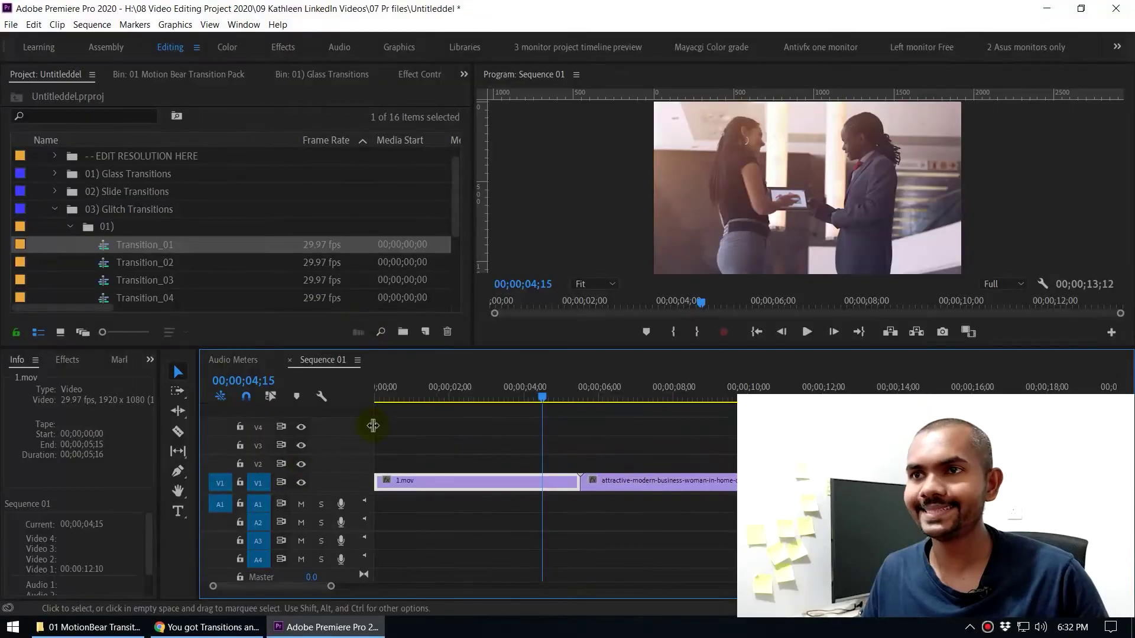
- Disable inserting sequences as nests, test Transition_01 on the tracks above 1.mov, and delete the test clips
{"action": "left_click", "coordinate": [220, 397]}
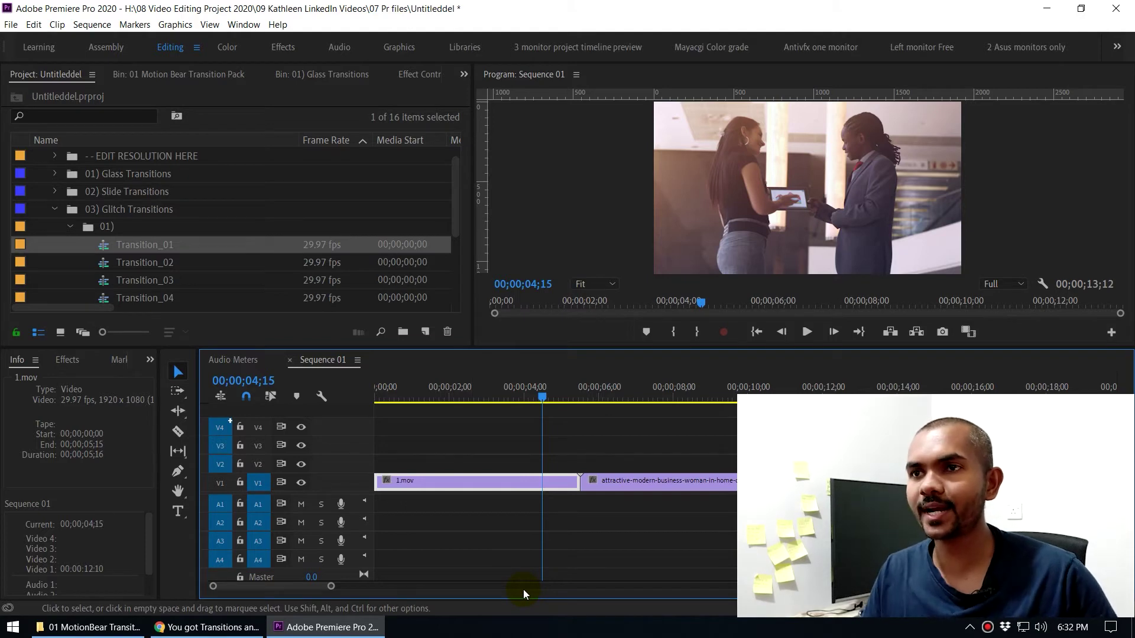
{"action": "left_click_drag", "start_coordinate": [102, 245], "coordinate": [476, 445]}
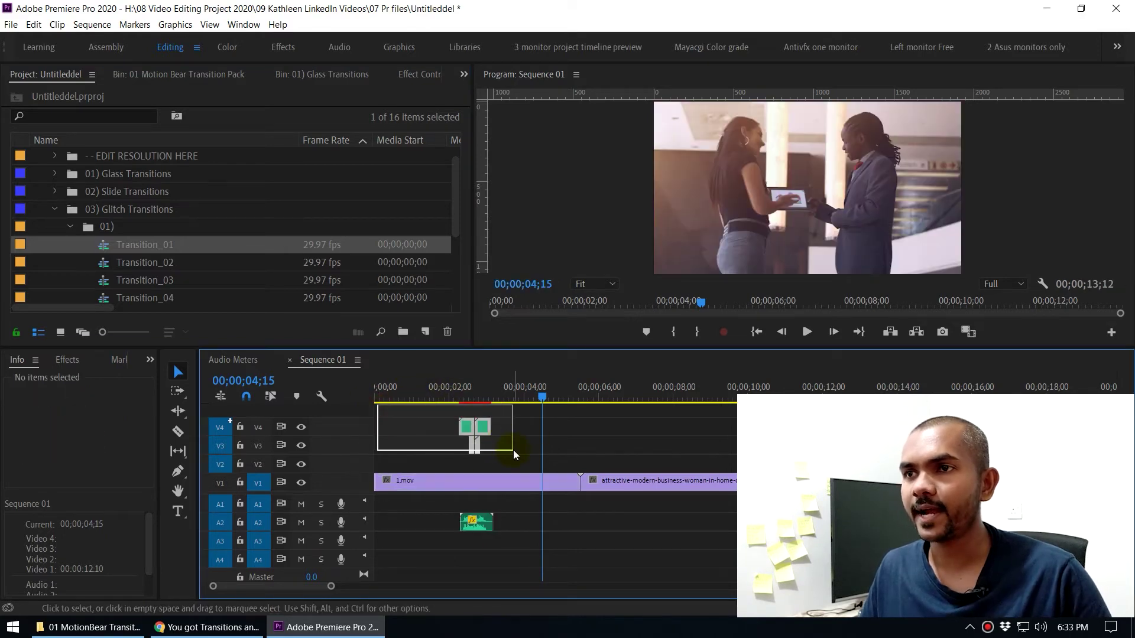
{"action": "key", "text": "Delete"}
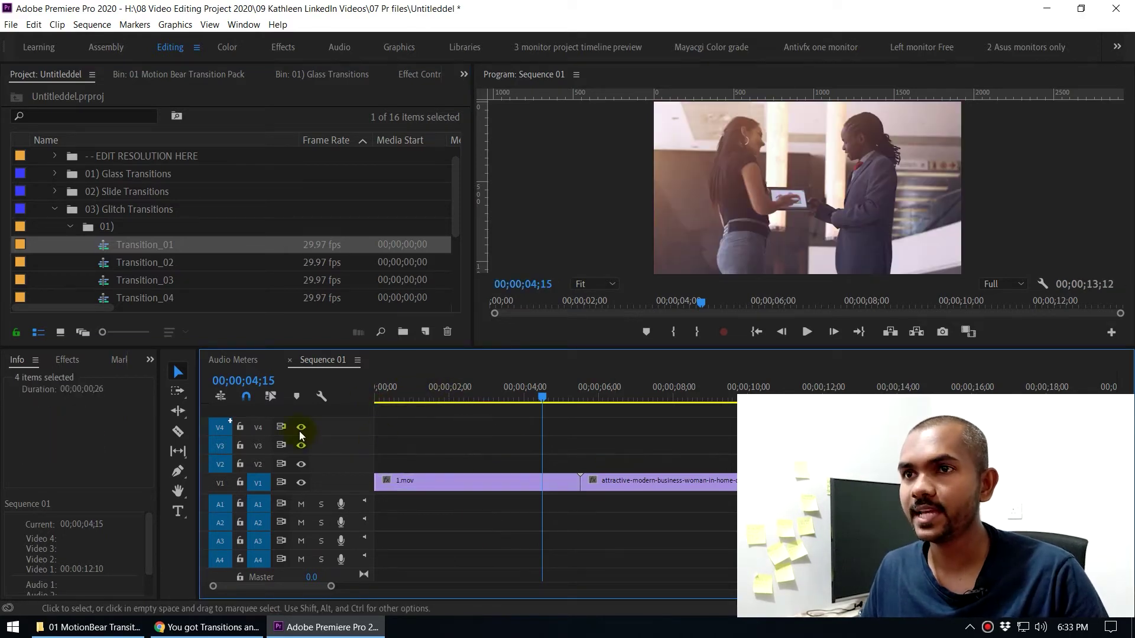
- Try placing Transition_01 on V3 above 1.mov with sequences inserted as nests, and undo back to non-nested insertion
{"action": "left_click", "coordinate": [221, 397]}
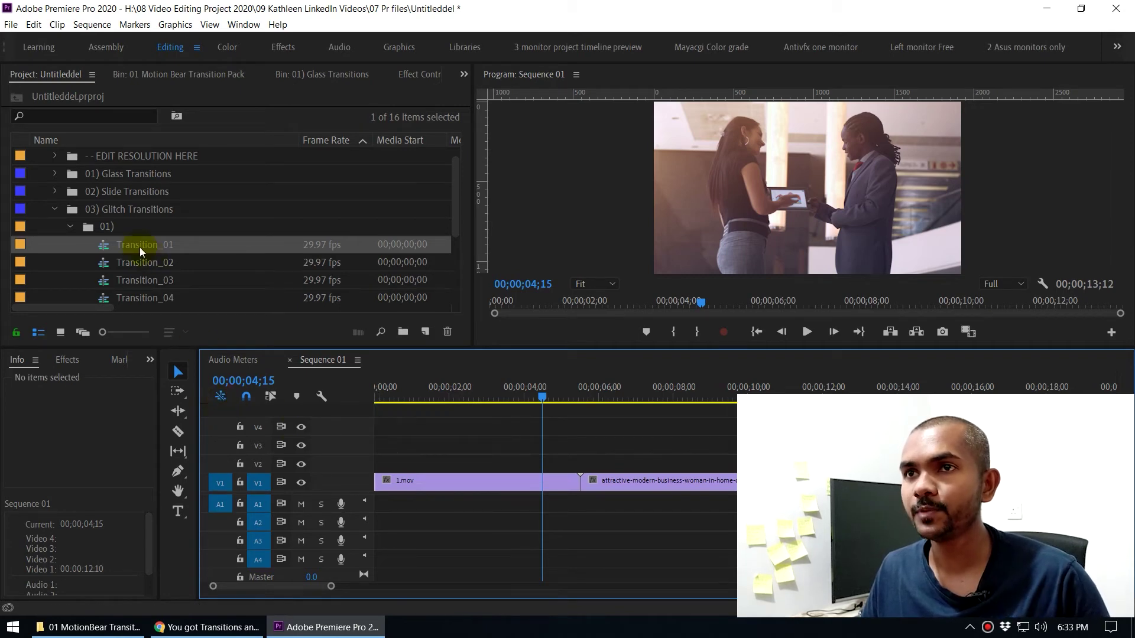
{"action": "left_click_drag", "start_coordinate": [101, 245], "coordinate": [486, 452]}
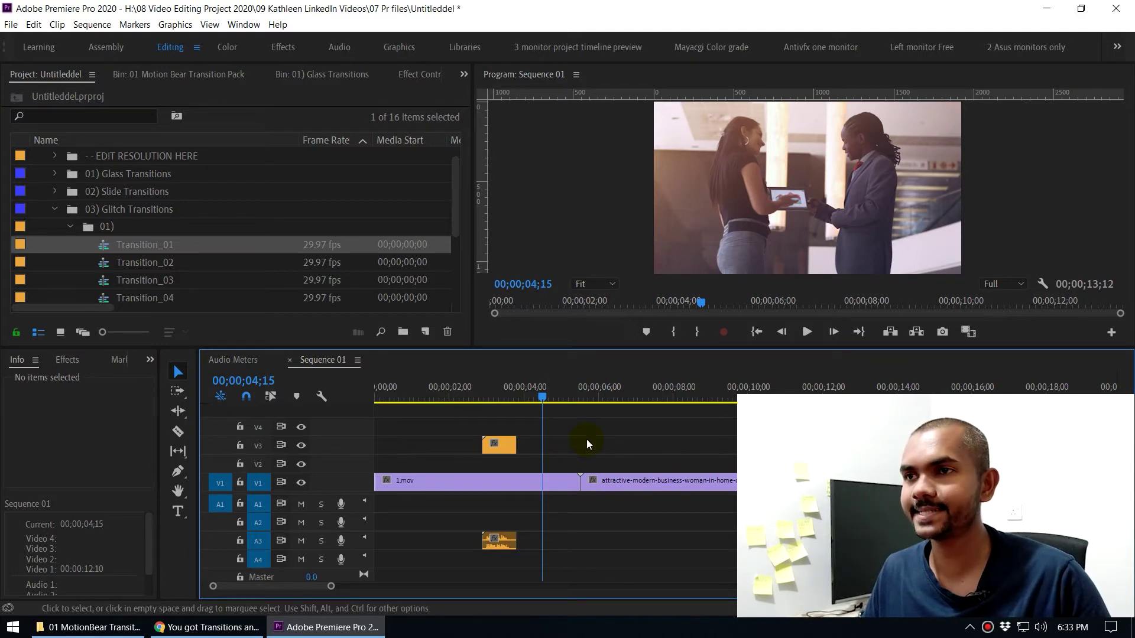
{"action": "key", "text": "ctrl+z"}
{"action": "key", "text": "ctrl+z"}
{"action": "key", "text": "ctrl+z"}
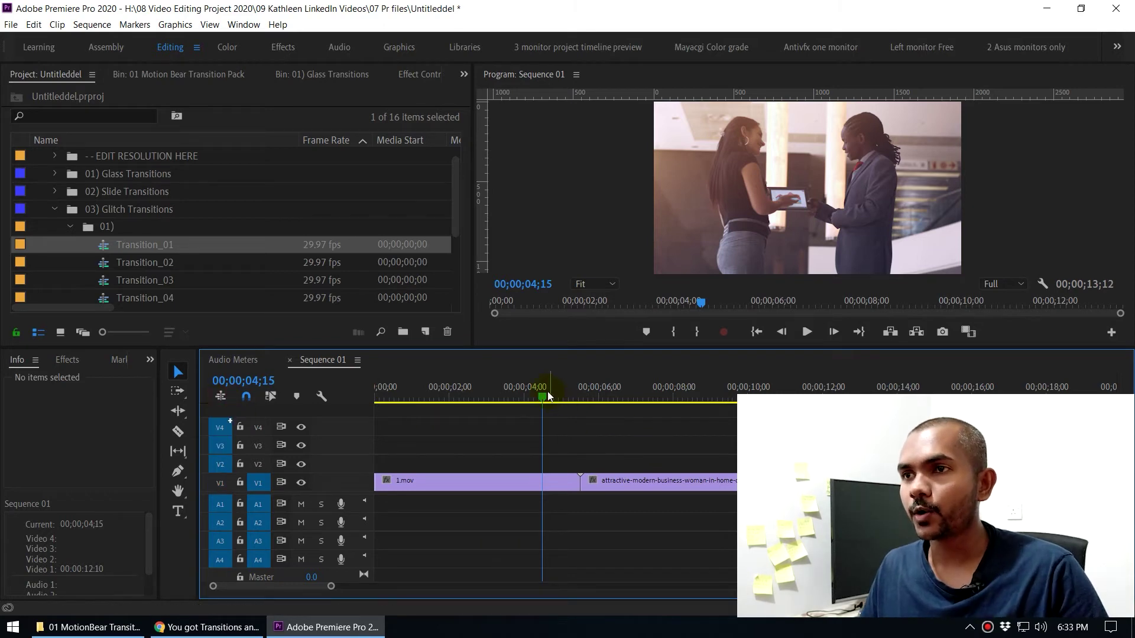
- Place Transition_01 from the 03) Glitch Transitions bin on V2 and V3, centred over the cut between the two V1 clips
{"action": "left_click", "coordinate": [496, 400]}
{"action": "left_click_drag", "start_coordinate": [100, 242], "coordinate": [583, 469]}
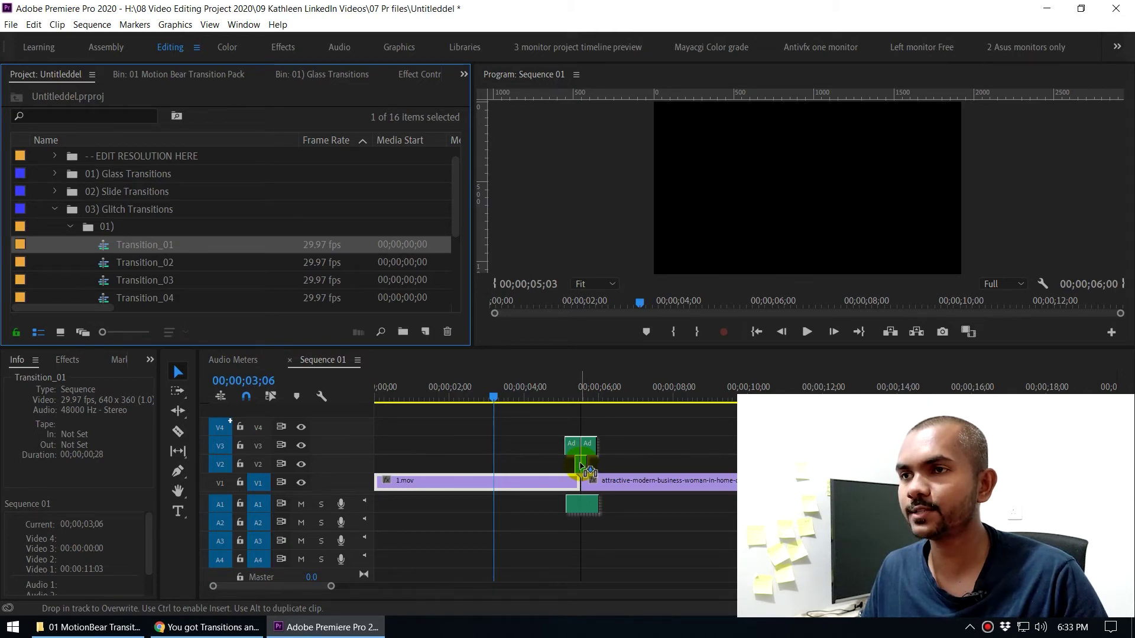
{"action": "left_click_drag", "start_coordinate": [583, 470], "coordinate": [583, 470]}
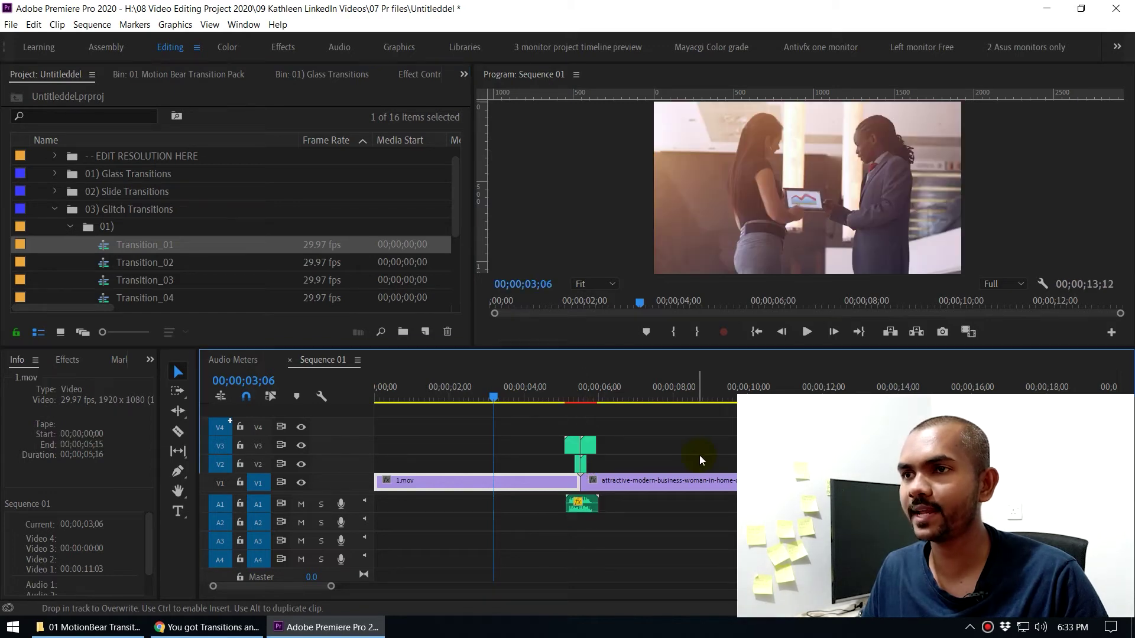
- Play Sequence 01 across the cut to preview the glitch transition
{"action": "left_click", "coordinate": [526, 408]}
{"action": "mouse_move", "coordinate": [526, 408]}
{"action": "left_mouse_down"}
{"action": "mouse_move", "coordinate": [547, 416]}
{"action": "mouse_move", "coordinate": [522, 421]}
{"action": "left_mouse_up"}
{"action": "key", "text": "space"}
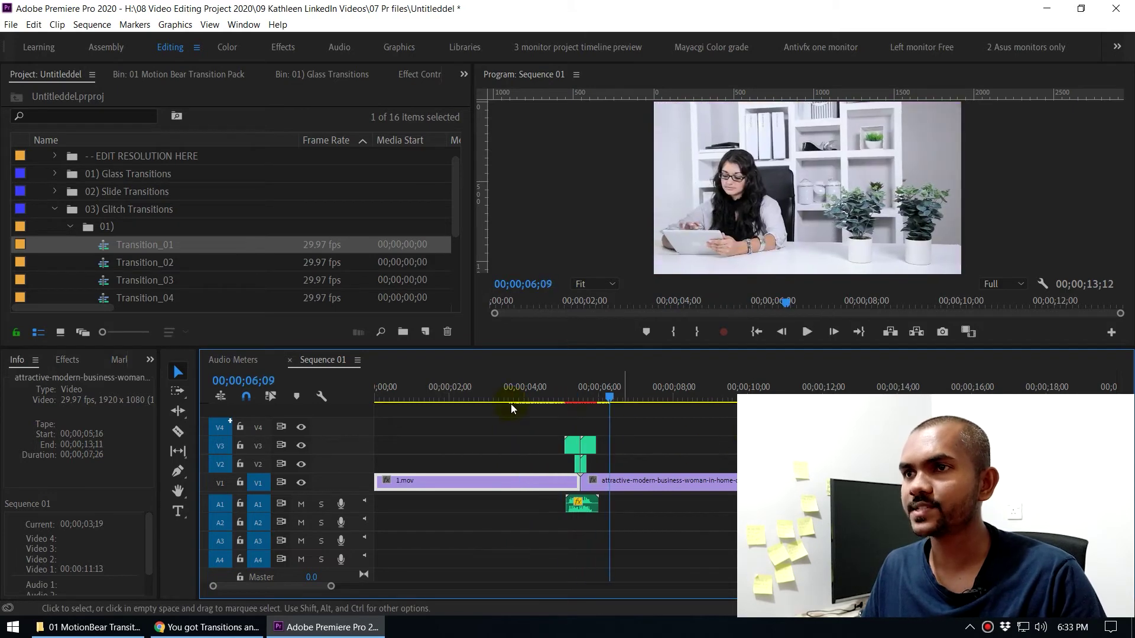
- Mark a playback range around the transition, with the In point before the cut and the Out point at 00;00;08;02
{"action": "left_click", "coordinate": [501, 393]}
{"action": "left_click", "coordinate": [675, 398]}
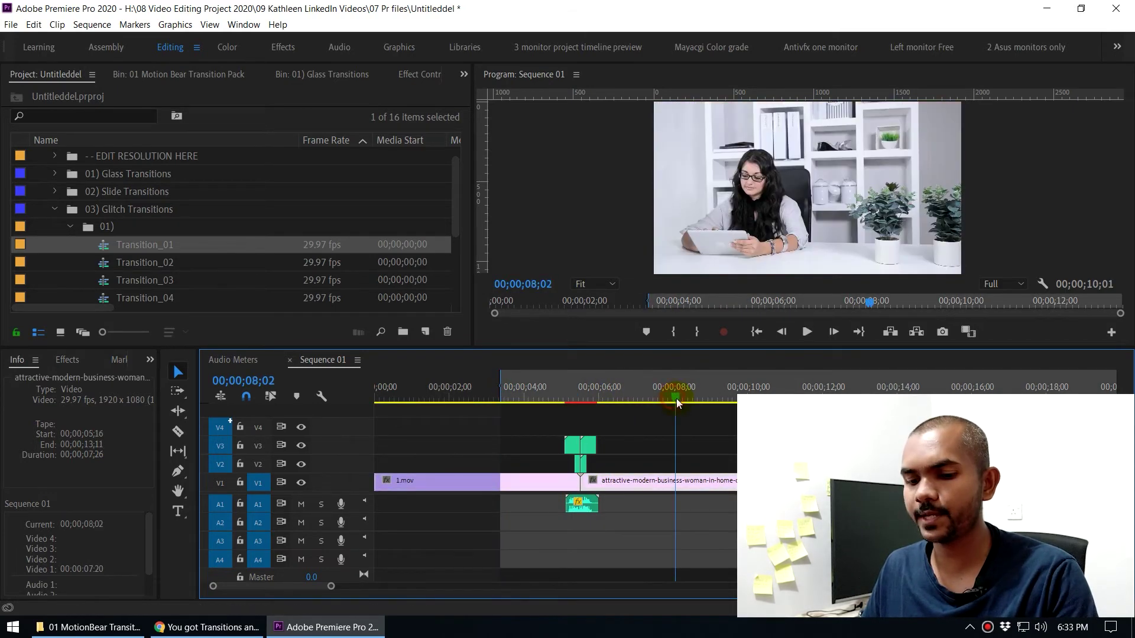
{"action": "key", "text": "o"}
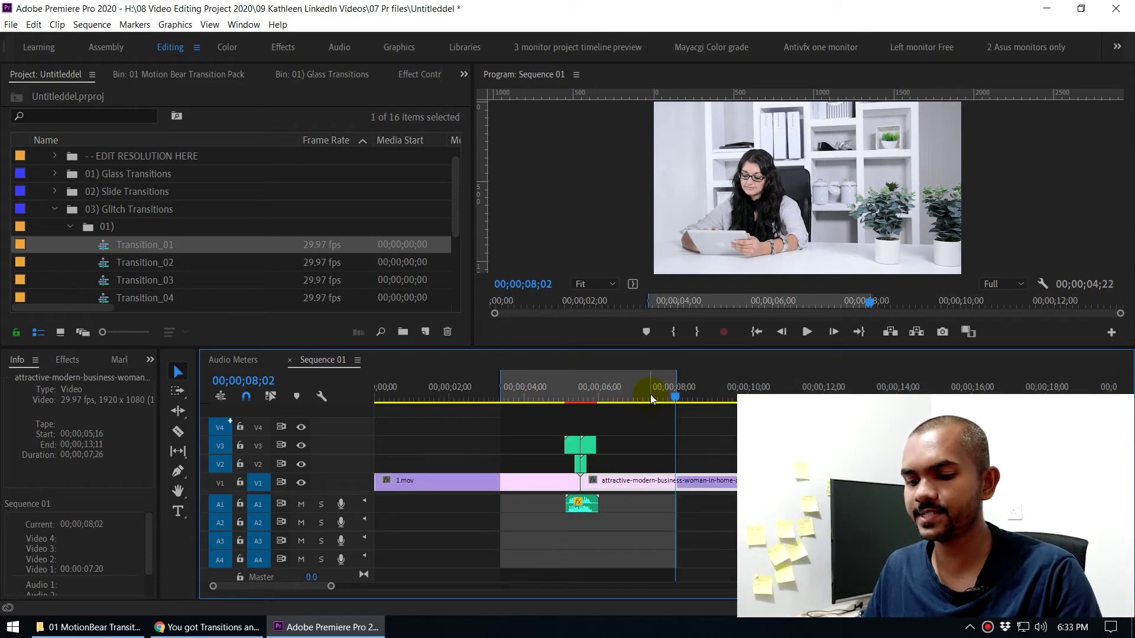
- Maximize the Program monitor and play the marked range, replaying it from just before the transition
{"action": "key", "text": "grave"}
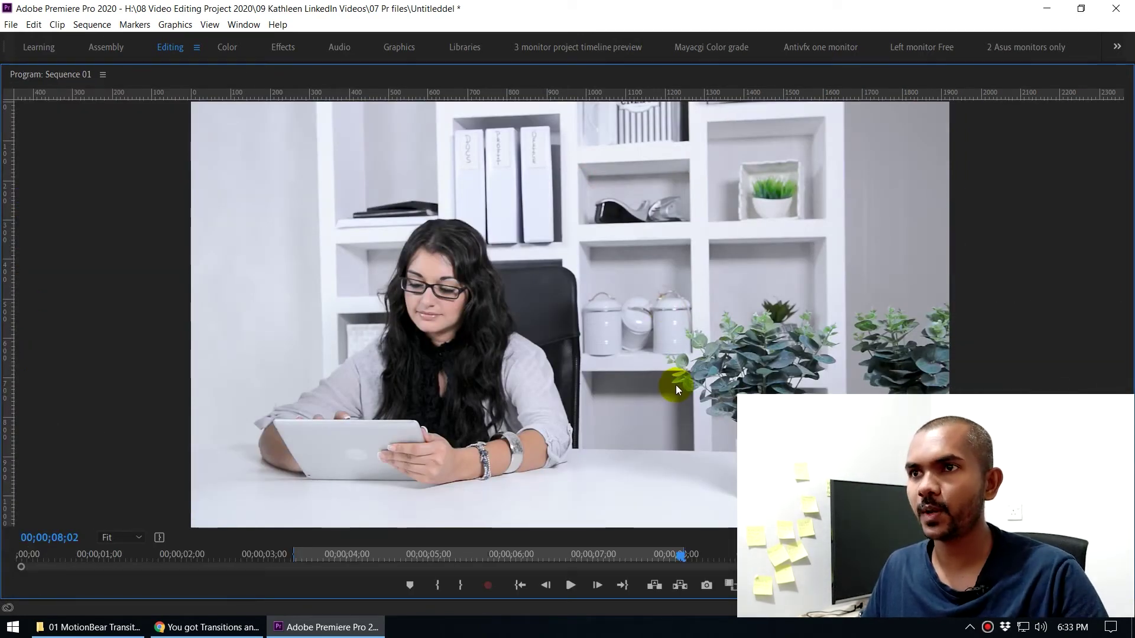
{"action": "key", "text": "space"}
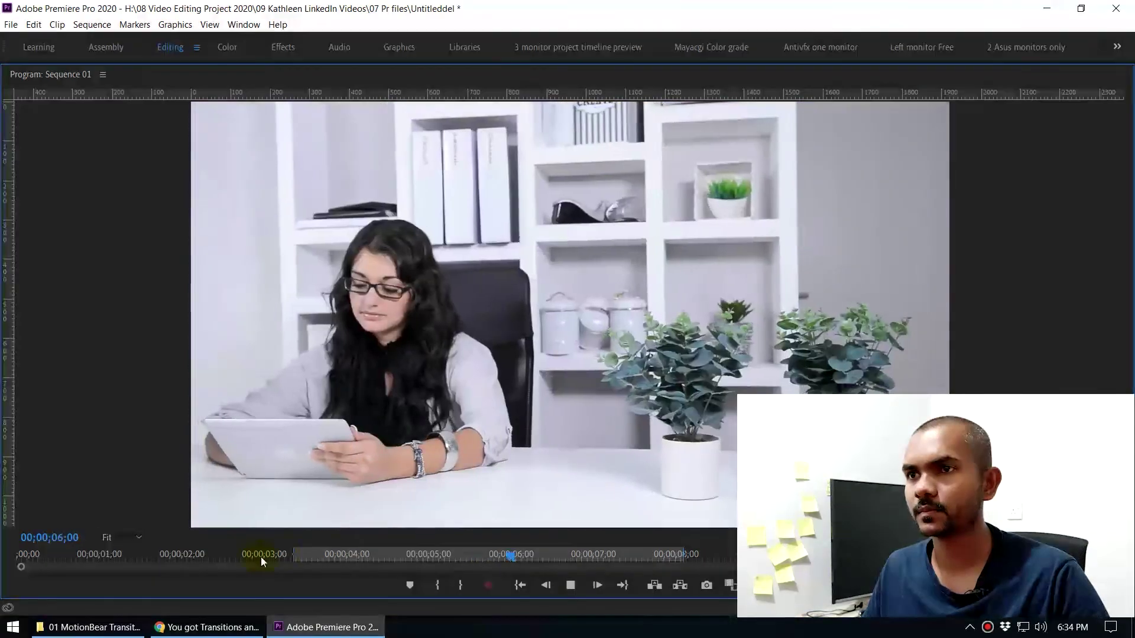
{"action": "key", "text": "space"}
{"action": "left_click", "coordinate": [342, 558]}
{"action": "key", "text": "space"}
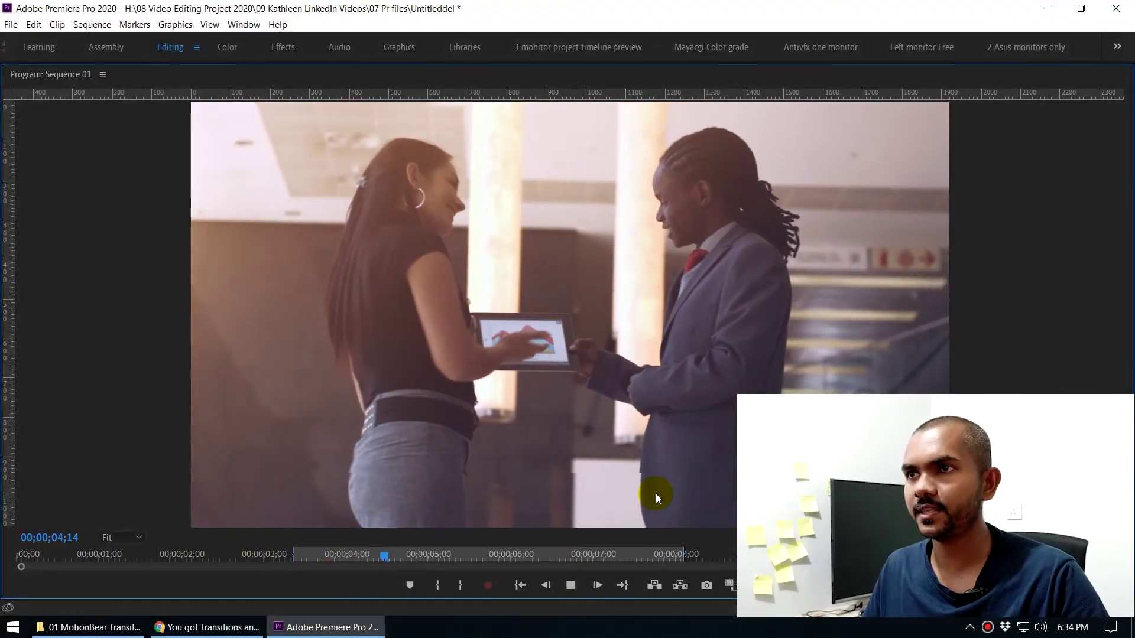
- Stop playback, restore the Program monitor to its normal size, and render the marked range around the glitch transition
{"action": "key", "text": "space"}
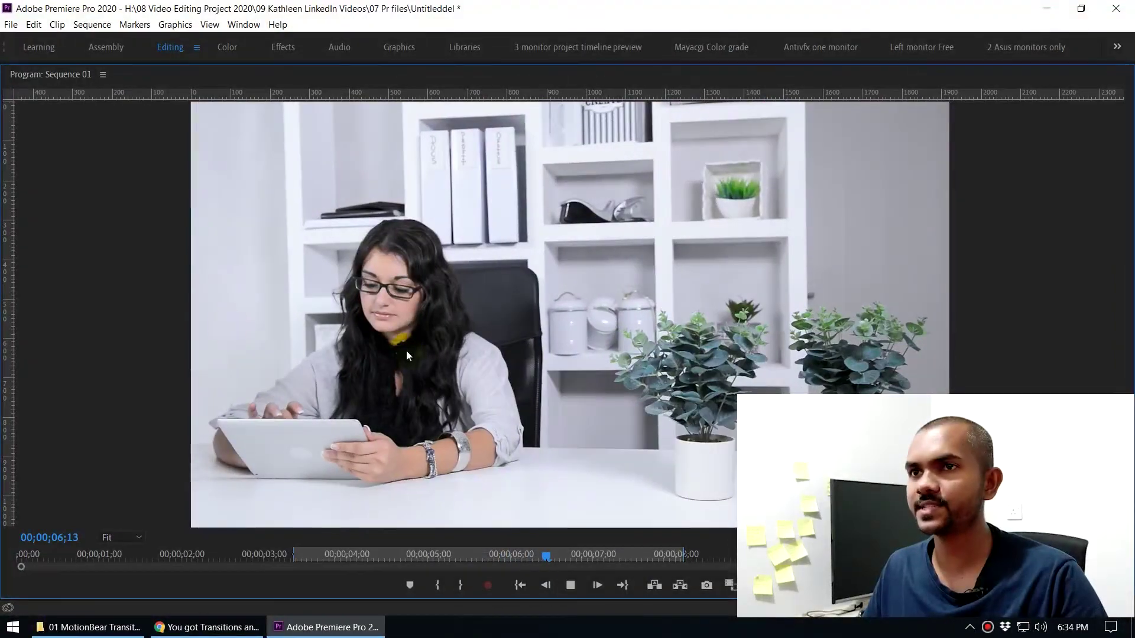
{"action": "key", "text": "grave"}
{"action": "mouse_move", "coordinate": [575, 396]}
{"action": "left_mouse_down"}
{"action": "mouse_move", "coordinate": [594, 399]}
{"action": "mouse_move", "coordinate": [555, 403]}
{"action": "left_mouse_up"}
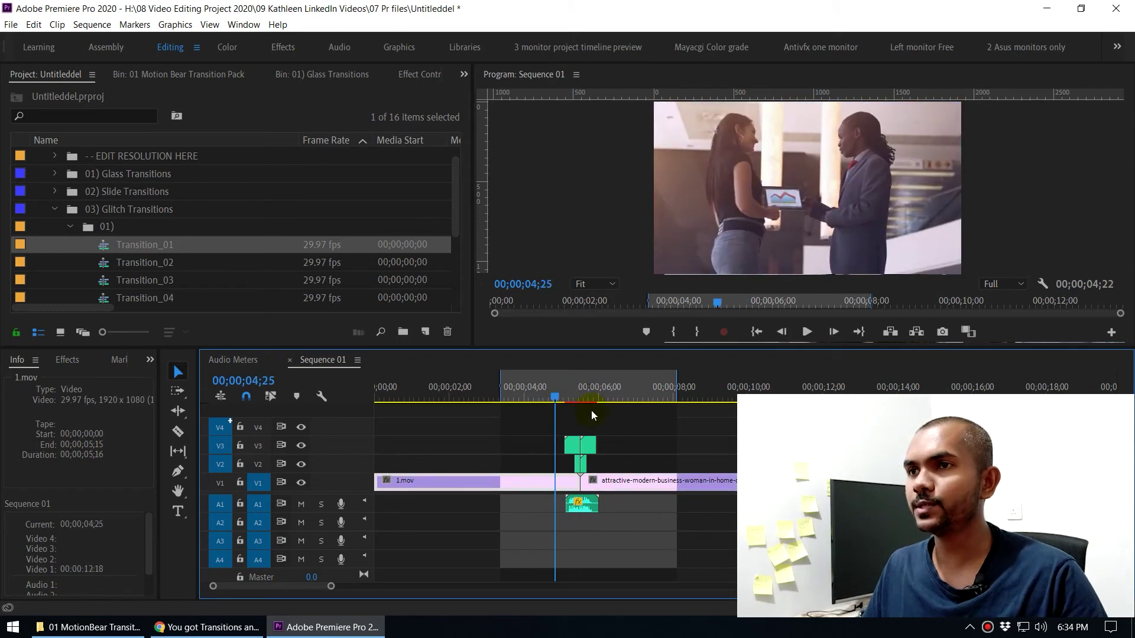
{"action": "left_click", "coordinate": [561, 400]}
{"action": "key", "text": "Return"}
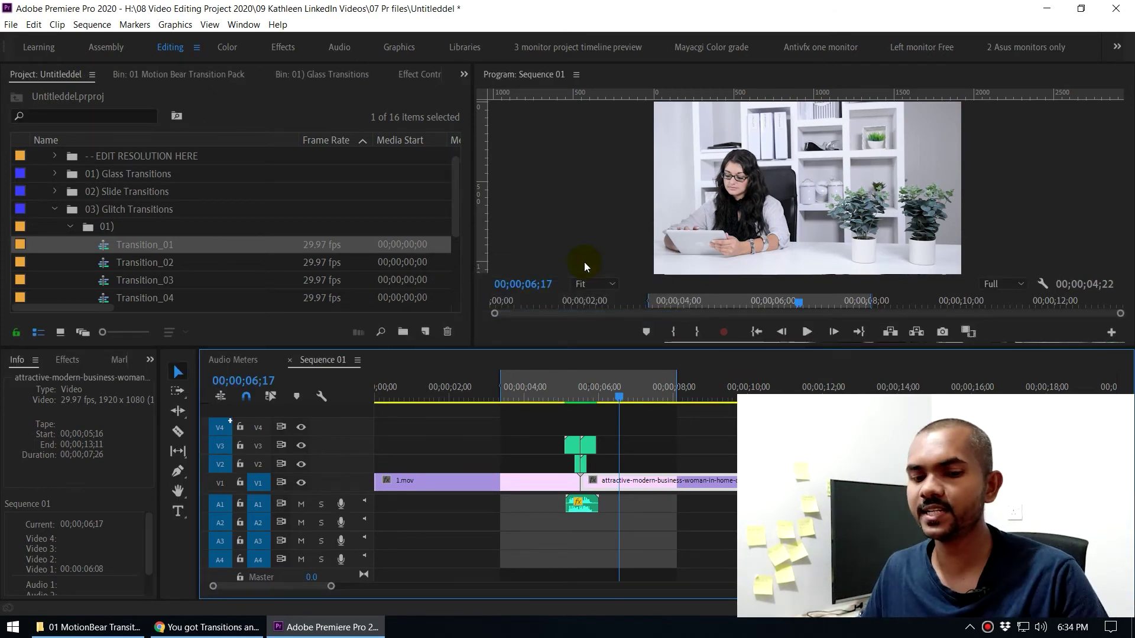
- Clear the In and Out points and delete the glitch transition's clips from V2, V3 and A1
{"action": "key", "text": "ctrl+shift+x"}
{"action": "left_click_drag", "start_coordinate": [503, 436], "coordinate": [631, 452]}
{"action": "key", "text": "Delete"}
{"action": "scroll", "coordinate": [526, 519], "scroll_direction": "down", "scroll_amount": 5}
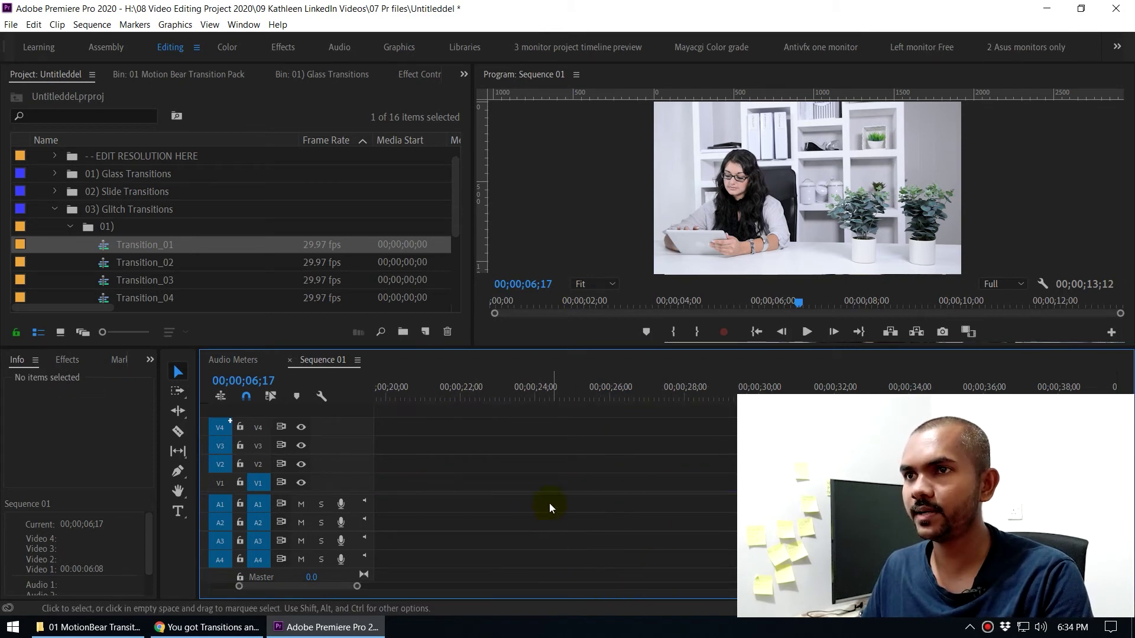
{"action": "left_click", "coordinate": [464, 389]}
{"action": "key", "text": "Home"}
{"action": "left_click", "coordinate": [630, 531]}
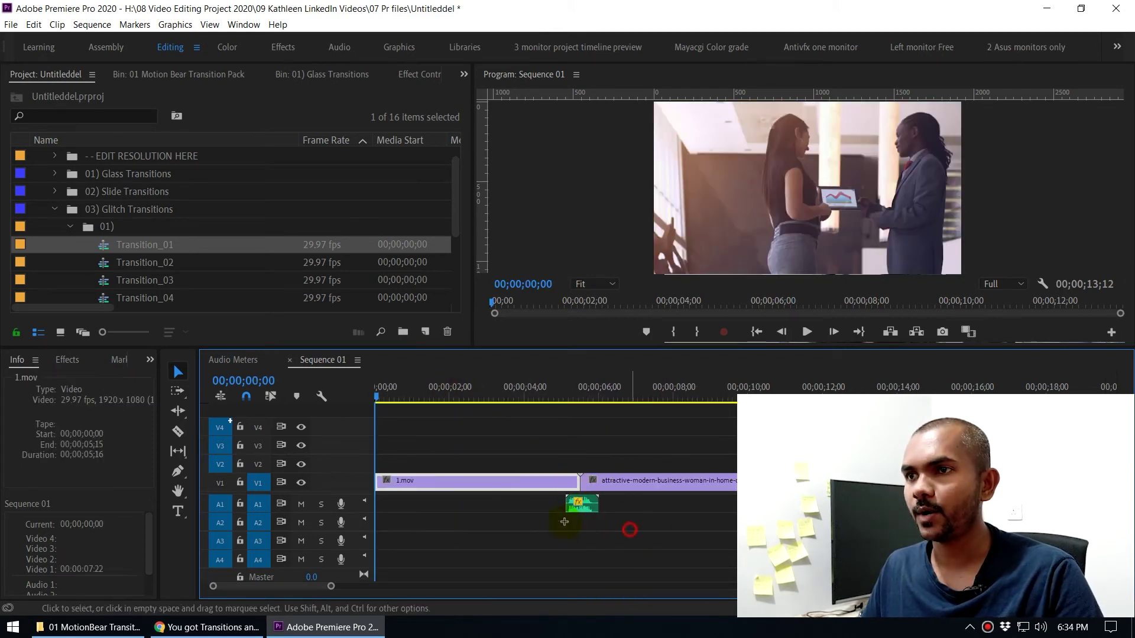
- Place Transitions_02 (Slow) from the 01) Glass Transitions bin on V2 to V4, centred over the cut between the two V1 clips
{"action": "left_click", "coordinate": [501, 388]}
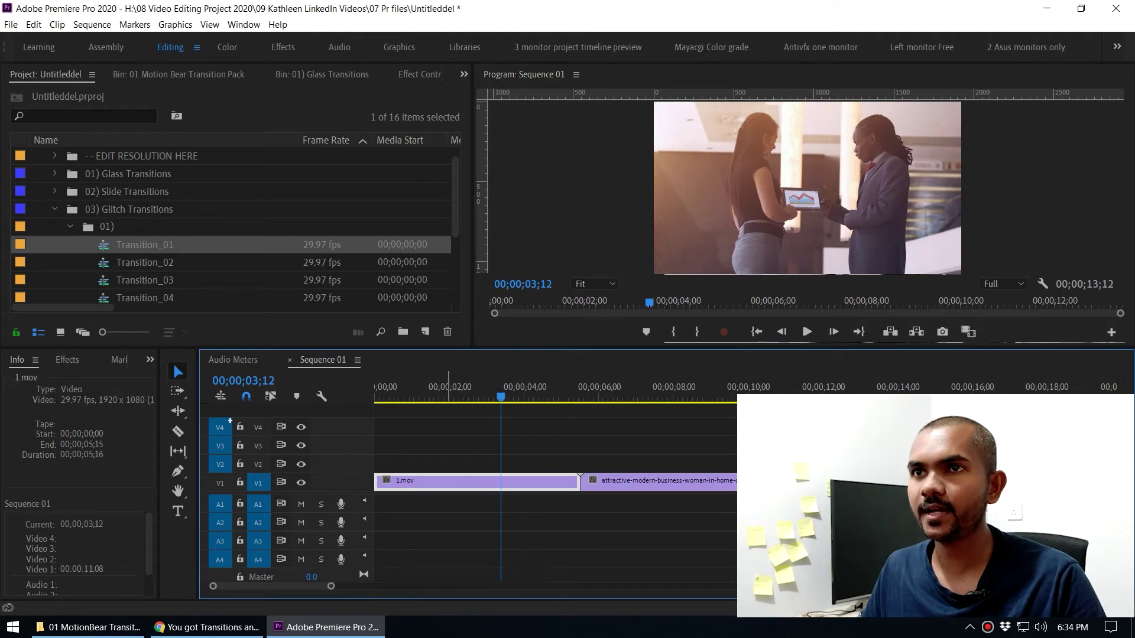
{"action": "left_click", "coordinate": [54, 209]}
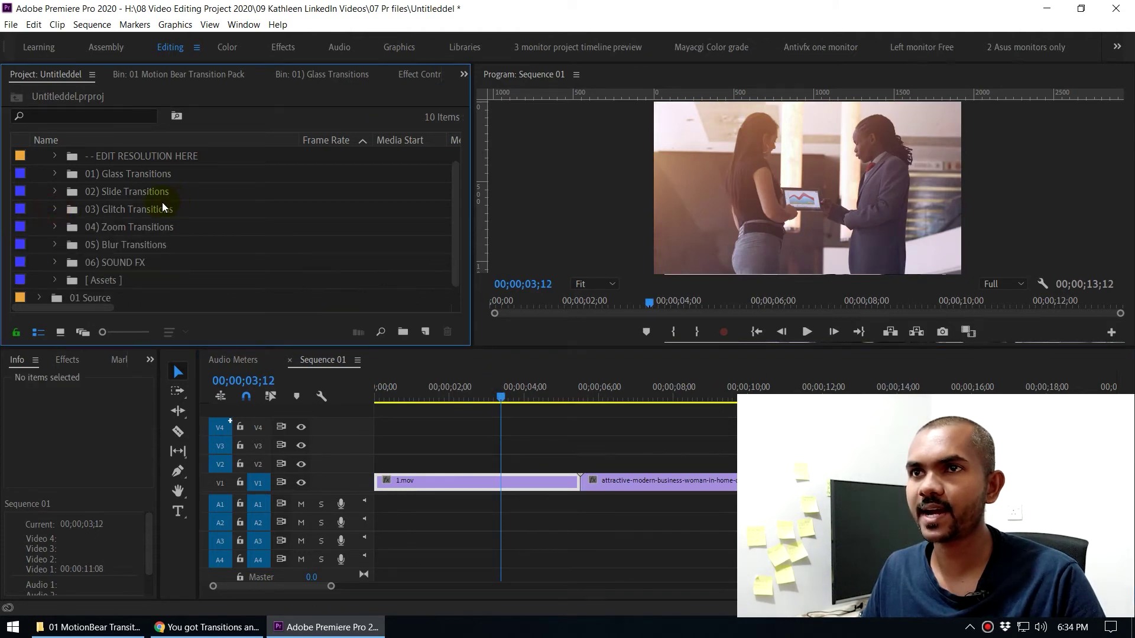
{"action": "left_click", "coordinate": [56, 175]}
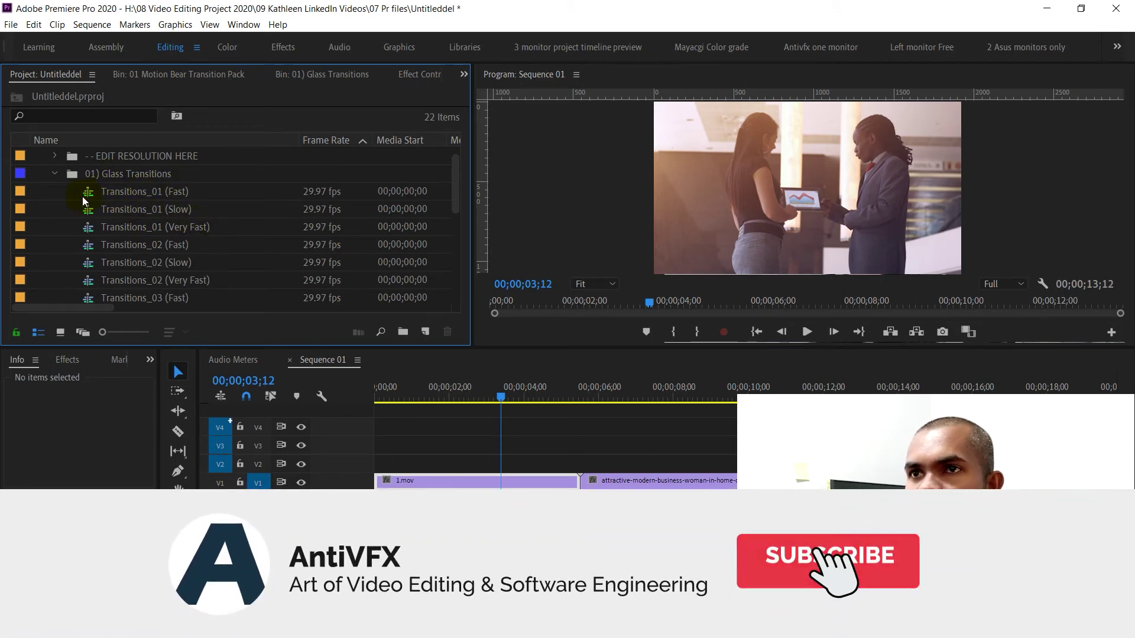
{"action": "left_click", "coordinate": [222, 195]}
{"action": "left_click", "coordinate": [132, 210]}
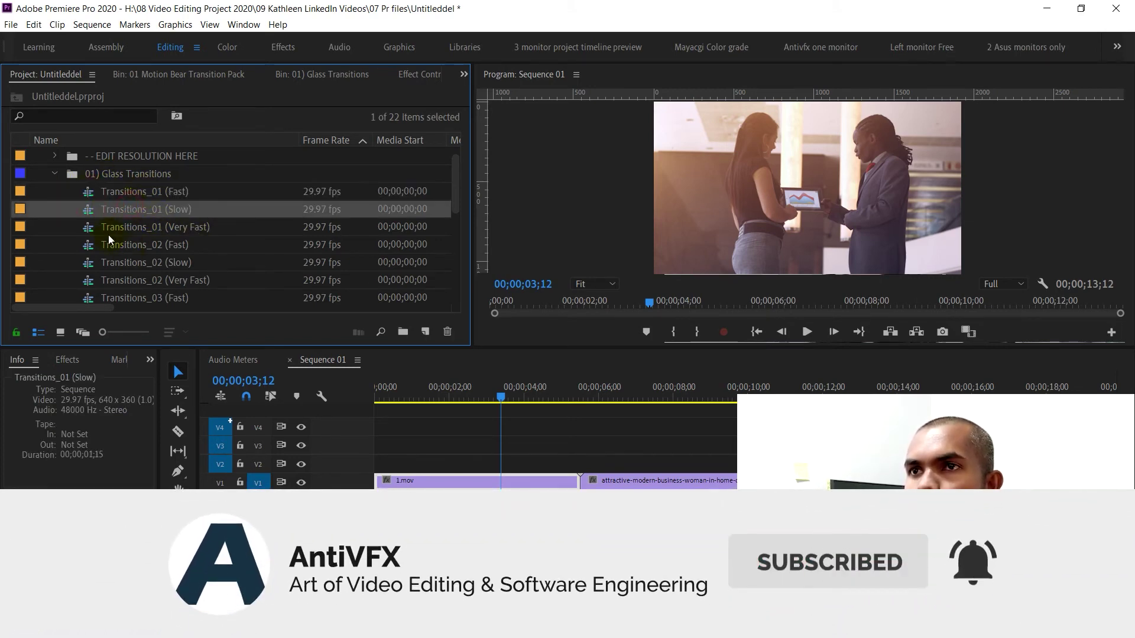
{"action": "left_click", "coordinate": [146, 227]}
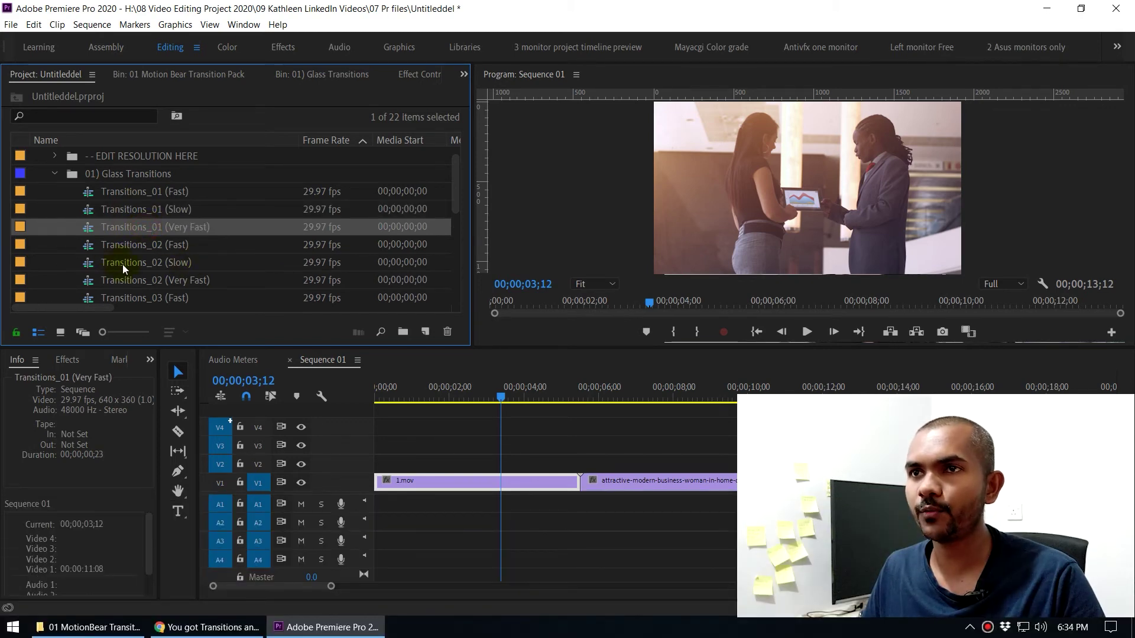
{"action": "left_click", "coordinate": [86, 268]}
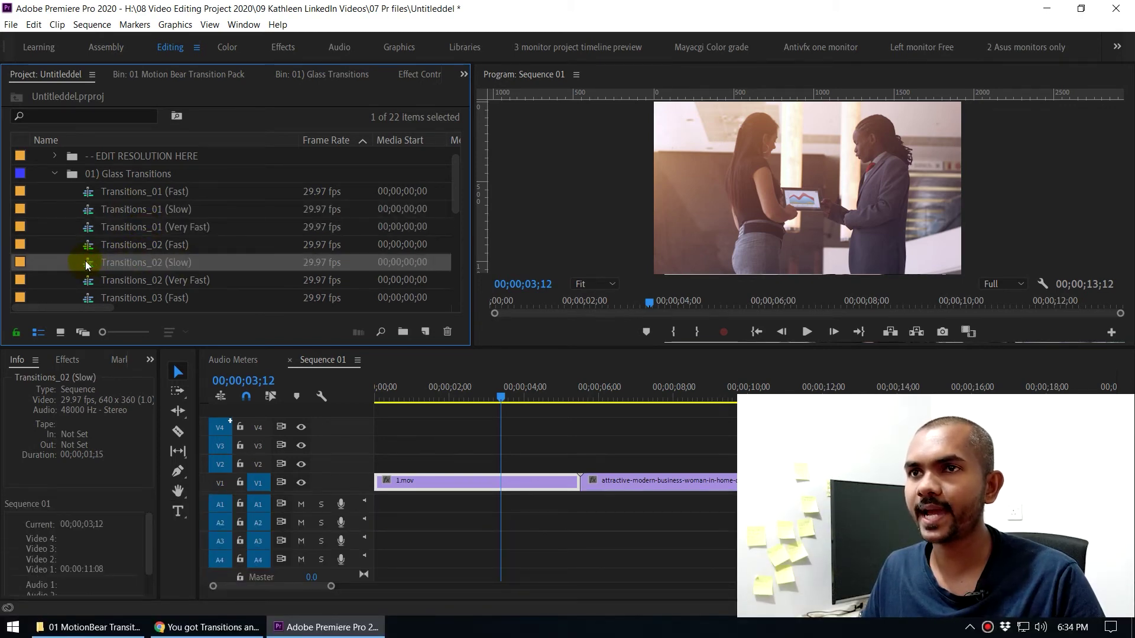
{"action": "left_click_drag", "start_coordinate": [86, 265], "coordinate": [592, 467]}
- Mark an In point before the glass transition and an Out point at 00;00;07;22, and render that range
{"action": "mouse_move", "coordinate": [501, 393]}
{"action": "left_mouse_down"}
{"action": "mouse_move", "coordinate": [520, 395]}
{"action": "mouse_move", "coordinate": [507, 394]}
{"action": "left_mouse_up"}
{"action": "key", "text": "i"}
{"action": "left_click_drag", "start_coordinate": [595, 395], "coordinate": [667, 402]}
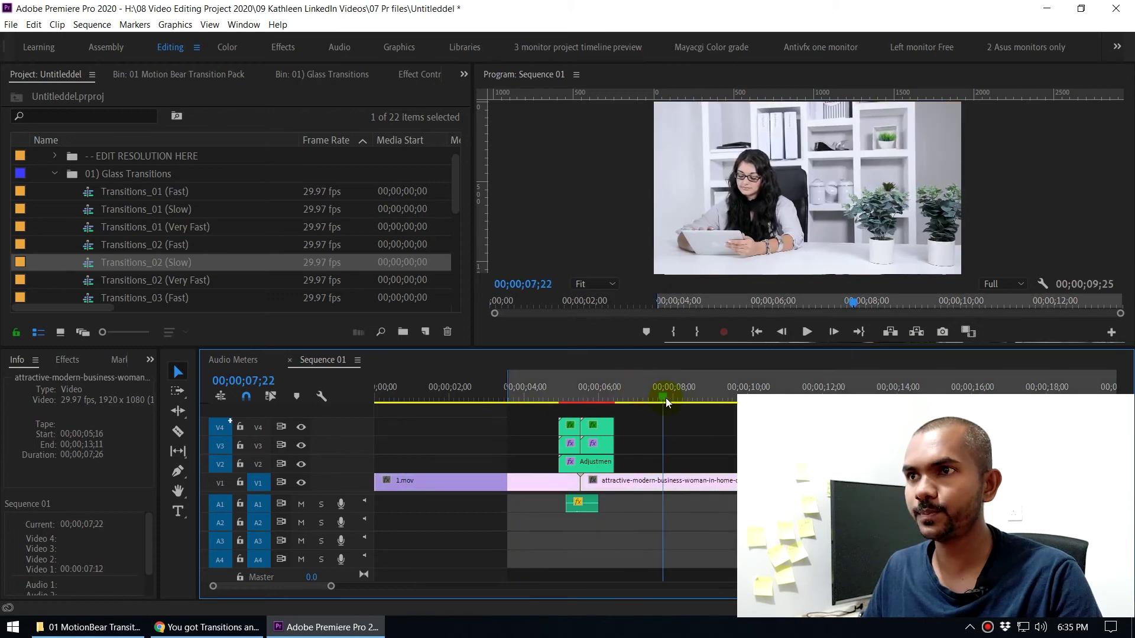
{"action": "key", "text": "o"}
{"action": "key", "text": "Return"}
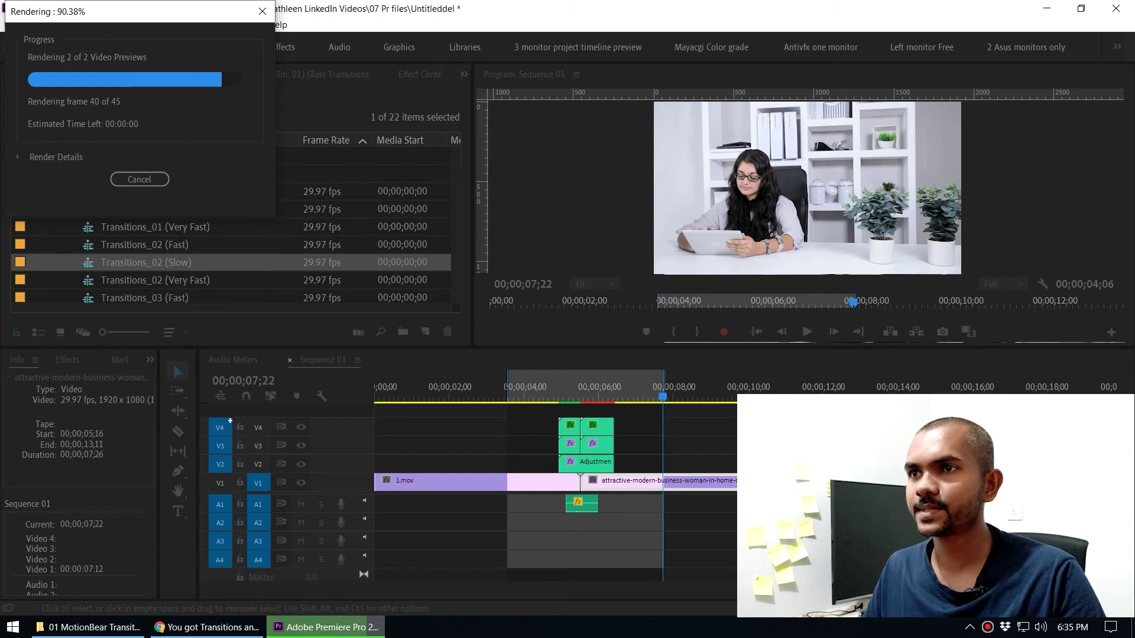
- Preview the rendered glass transition in the maximized Program monitor, and restore the normal panel layout
{"action": "key", "text": "grave"}
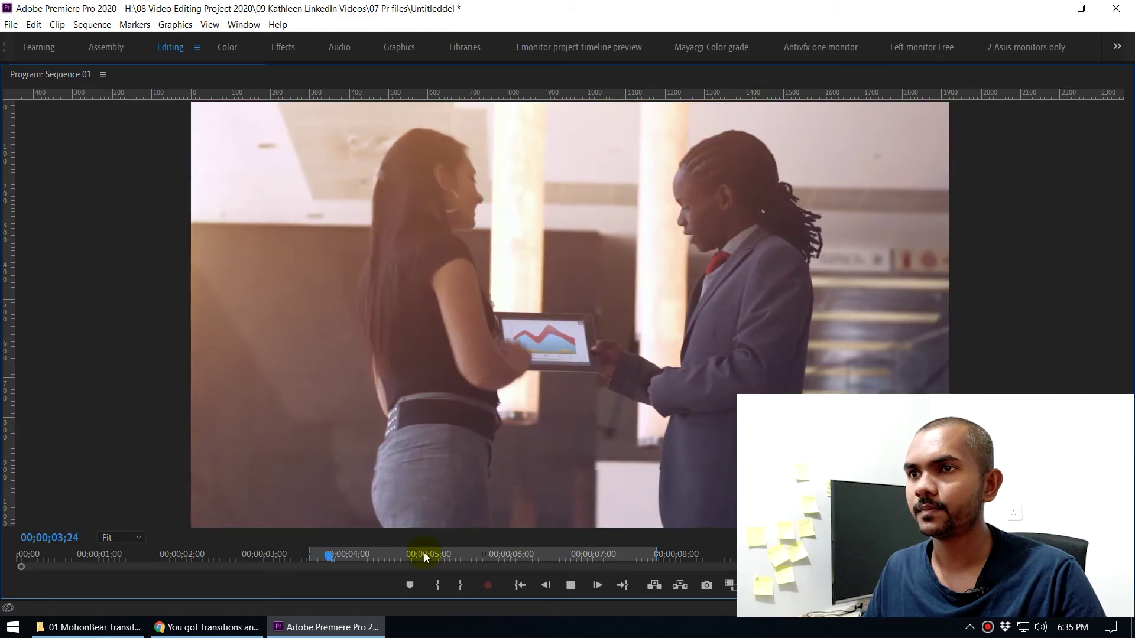
{"action": "key", "text": "space"}
{"action": "key", "text": "grave"}
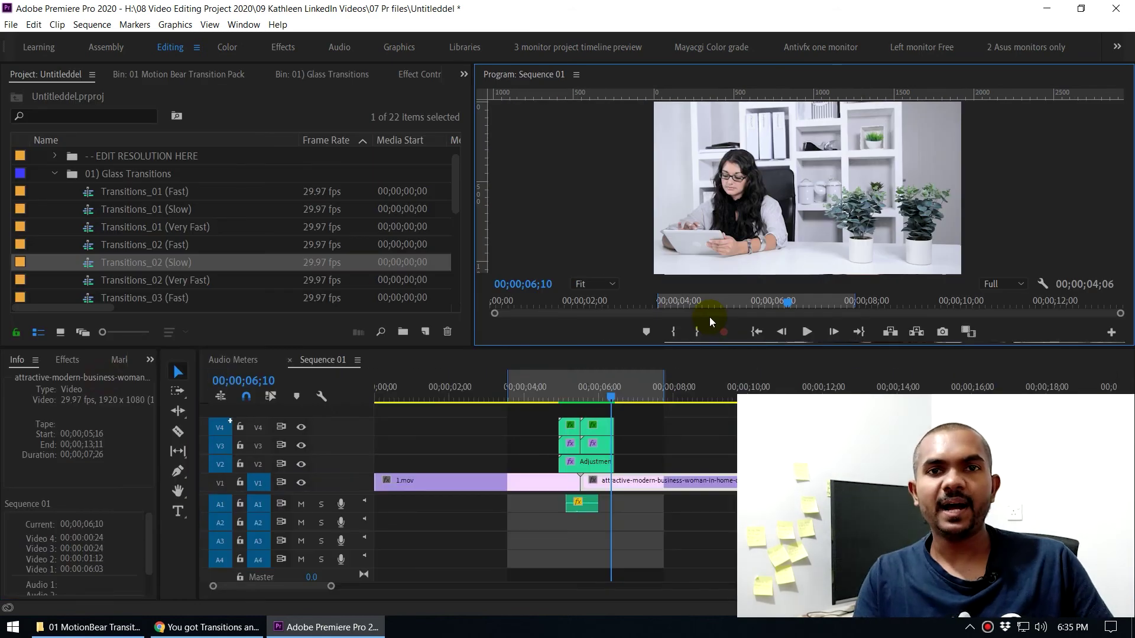